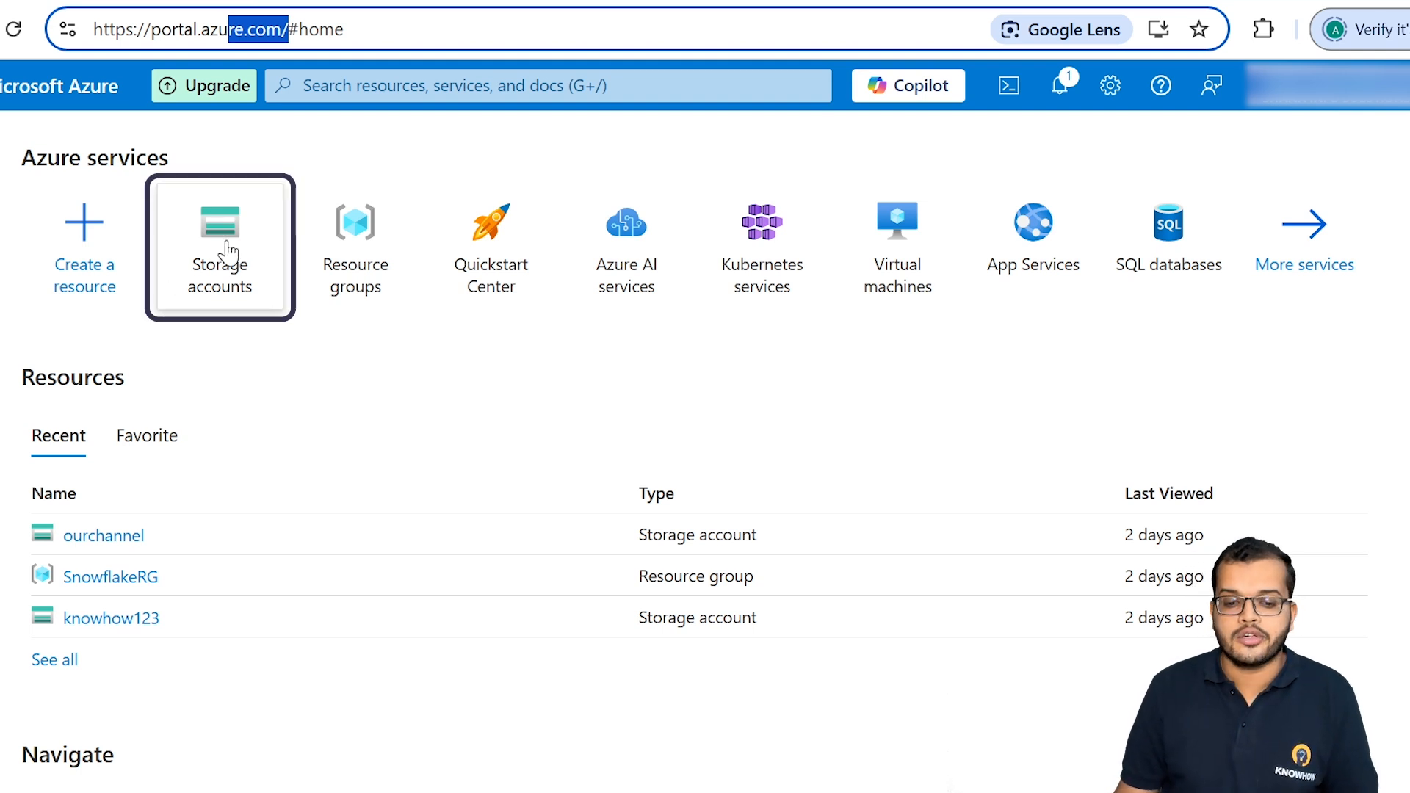
Step: Open the Storage accounts service and start creating a new storage account
left_click(377, 85)
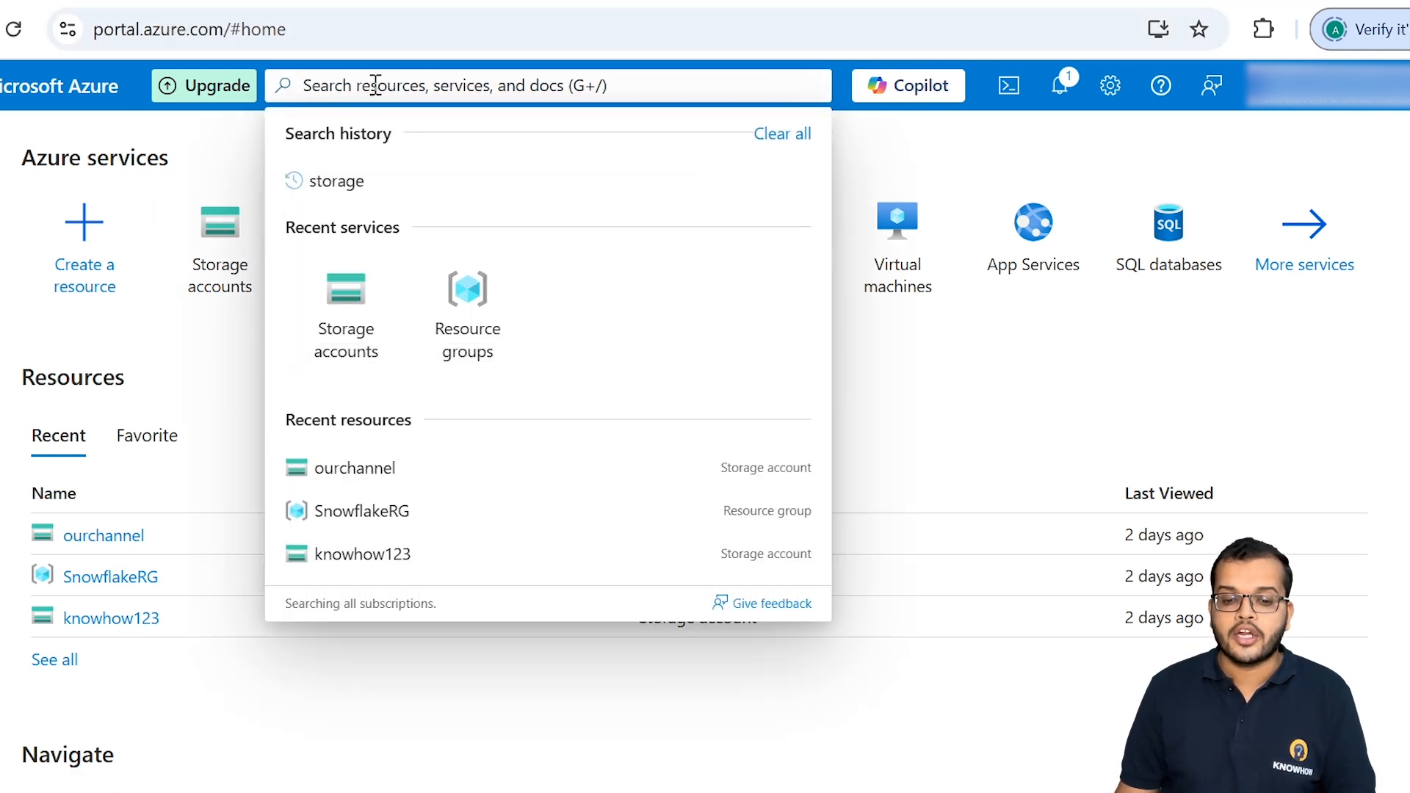
left_click(340, 283)
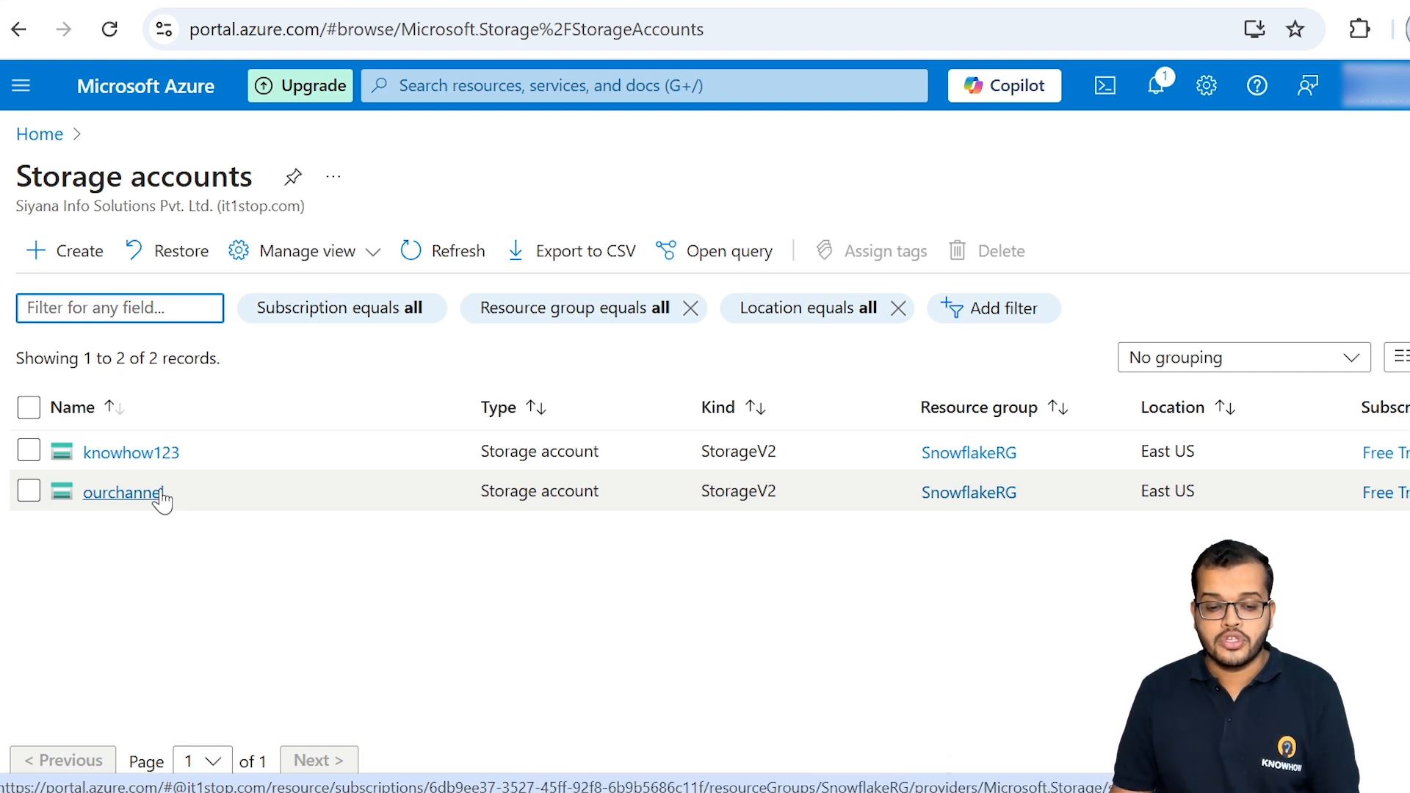
left_click(79, 251)
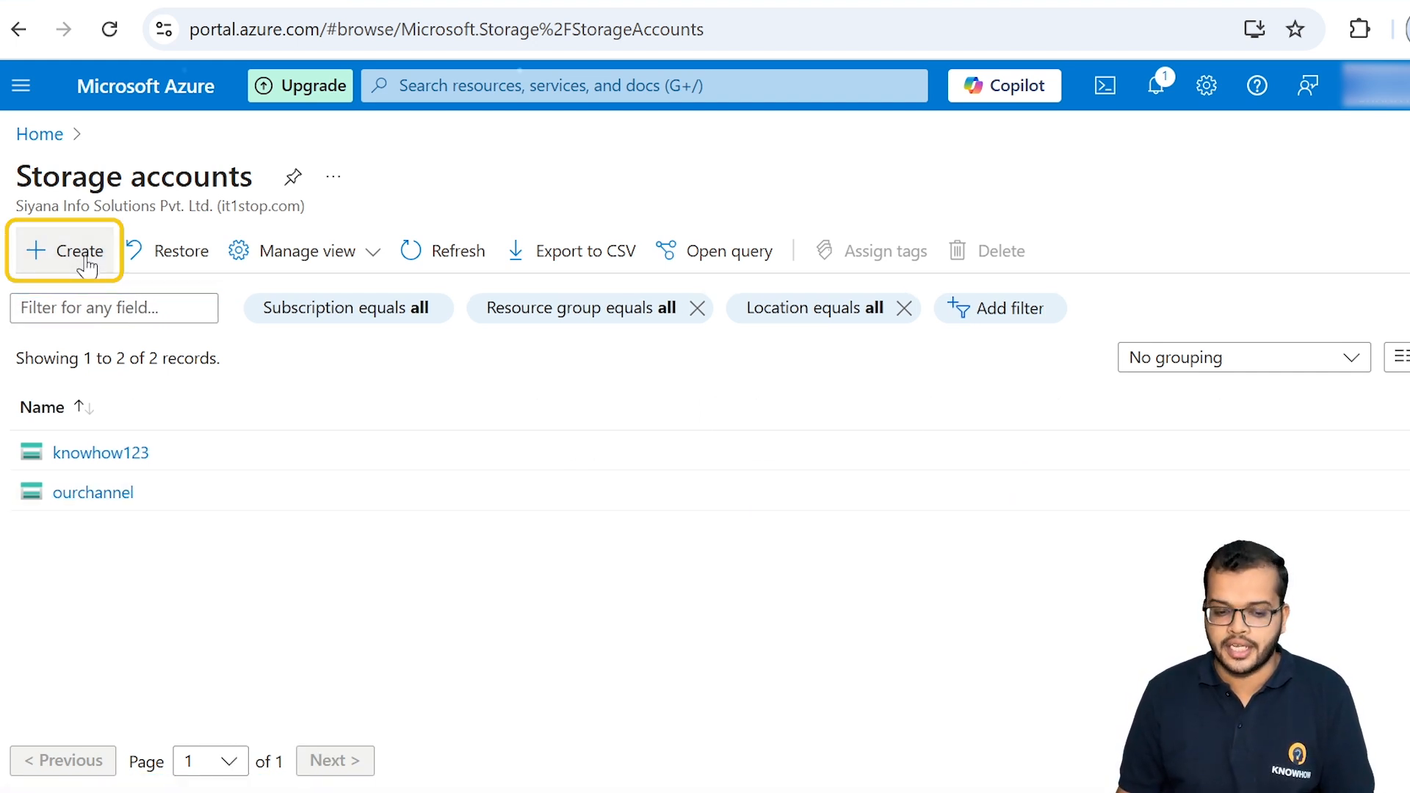
left_click(85, 263)
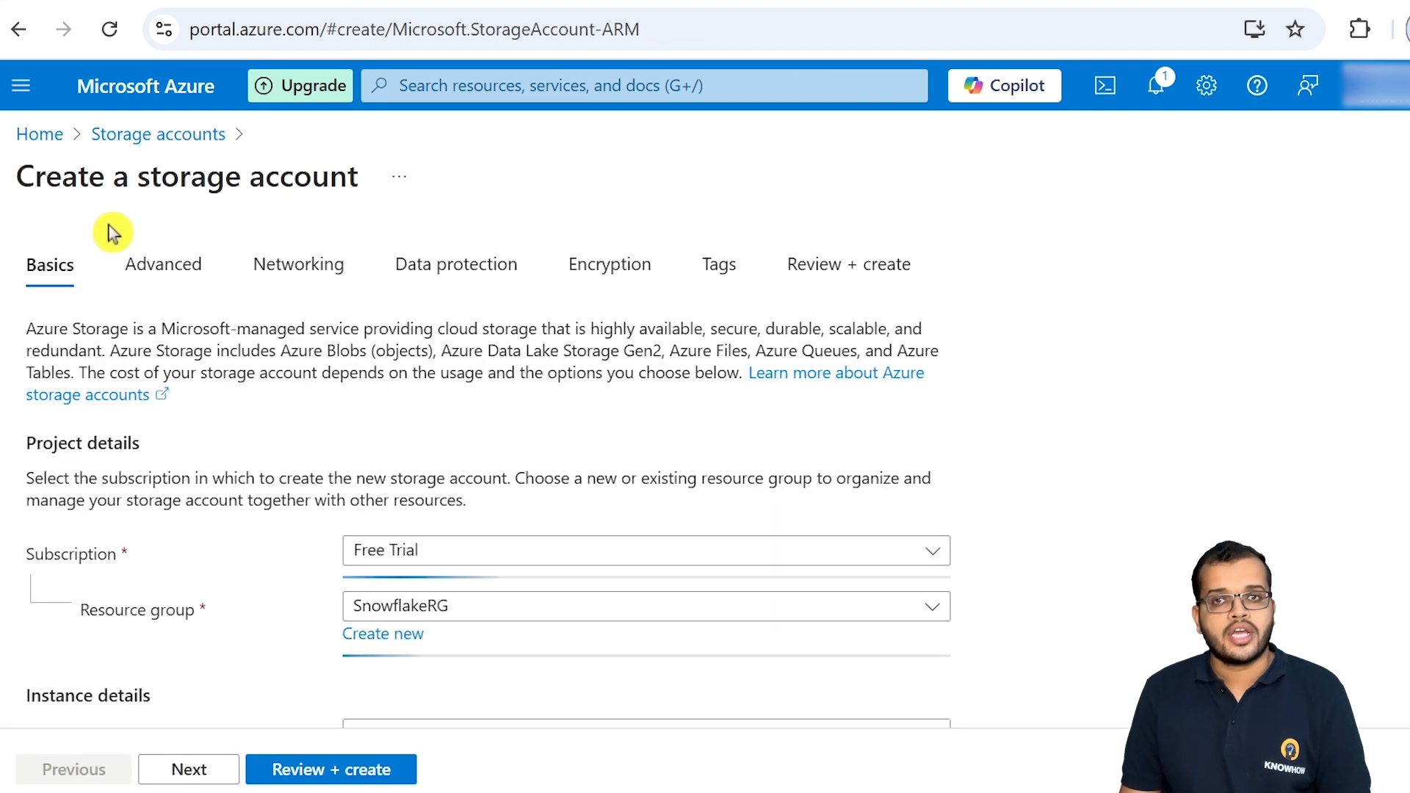
Step: Examine the instance details and primary service choices for the new storage account, and return to the portal home without creating it
scroll(671, 482, "down", 5)
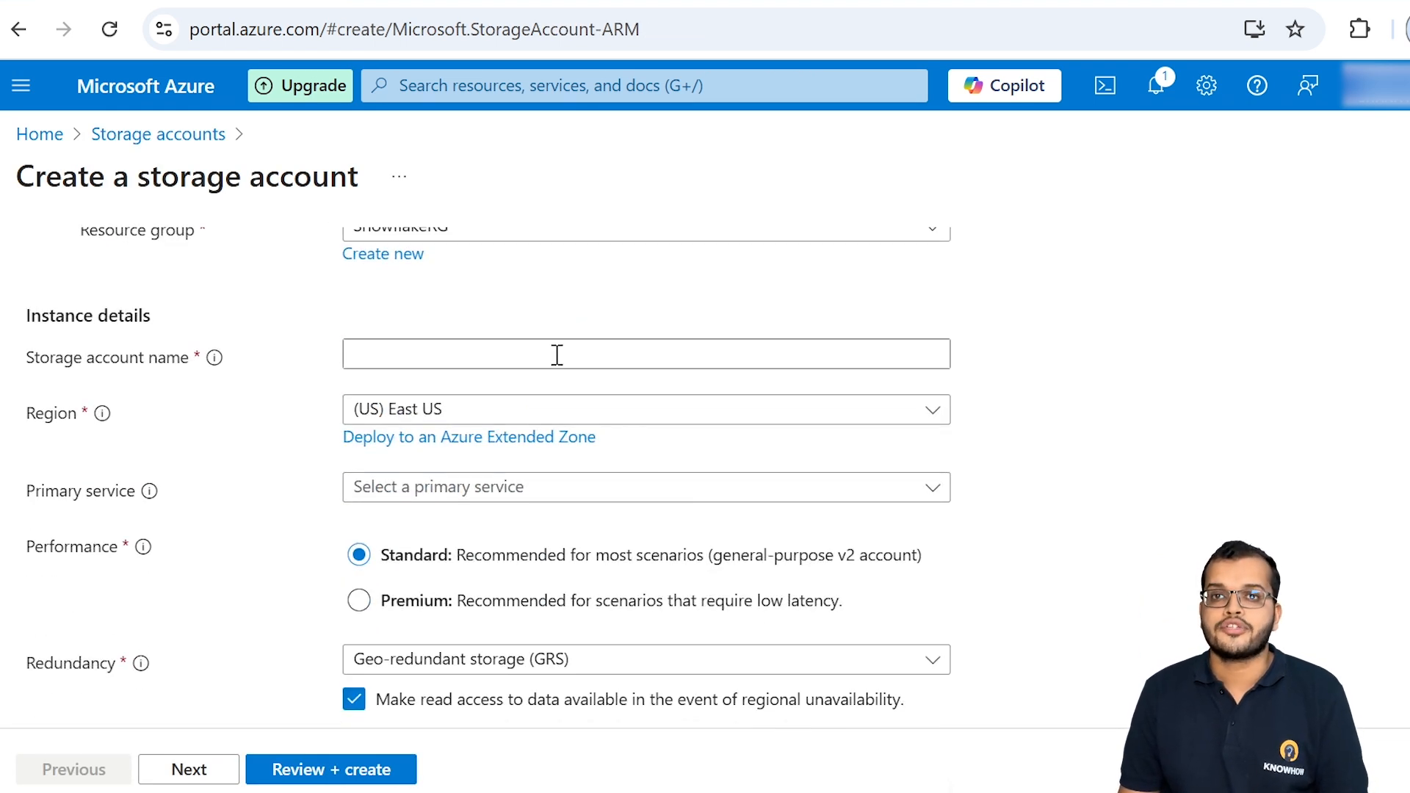
scroll(559, 355, "down", 1)
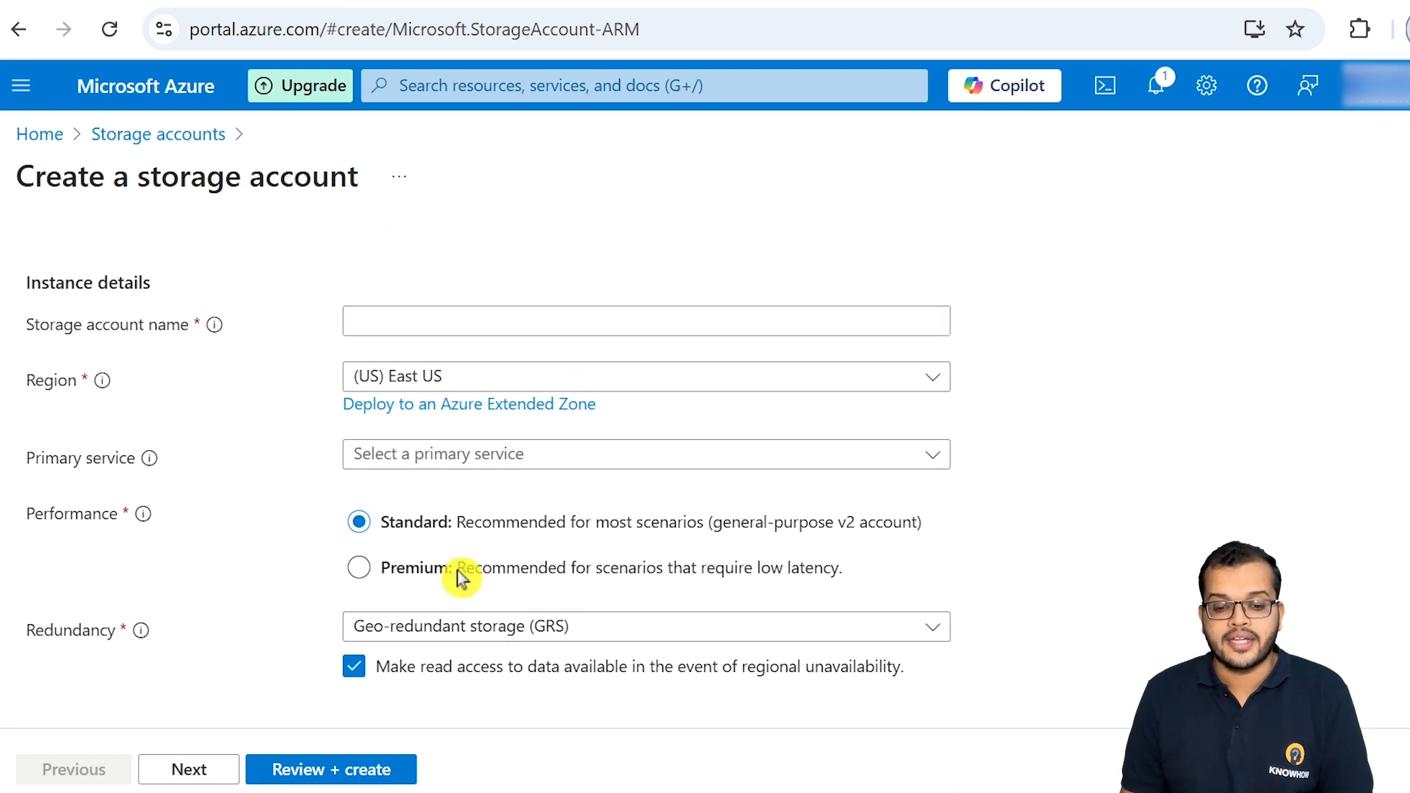
left_click(559, 463)
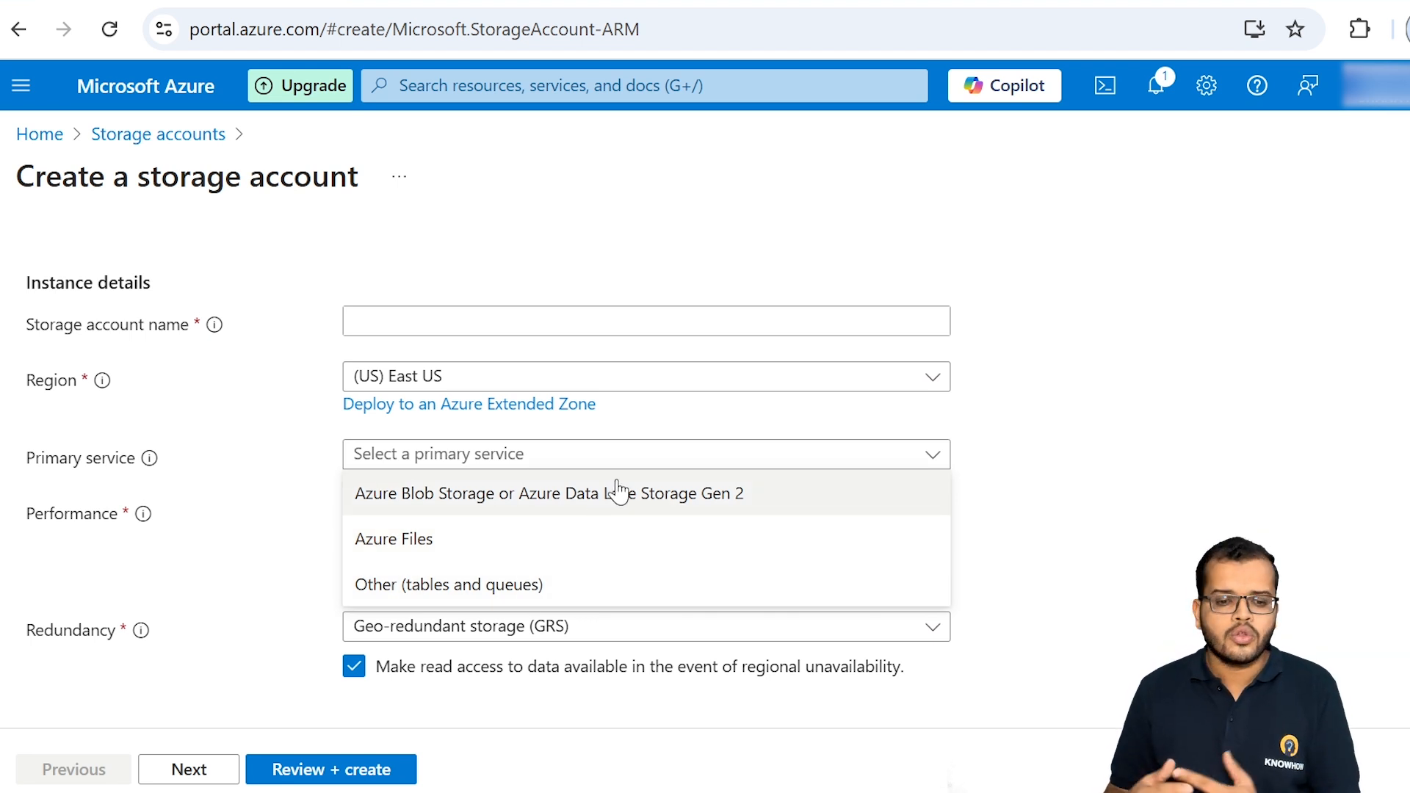
left_click(1065, 299)
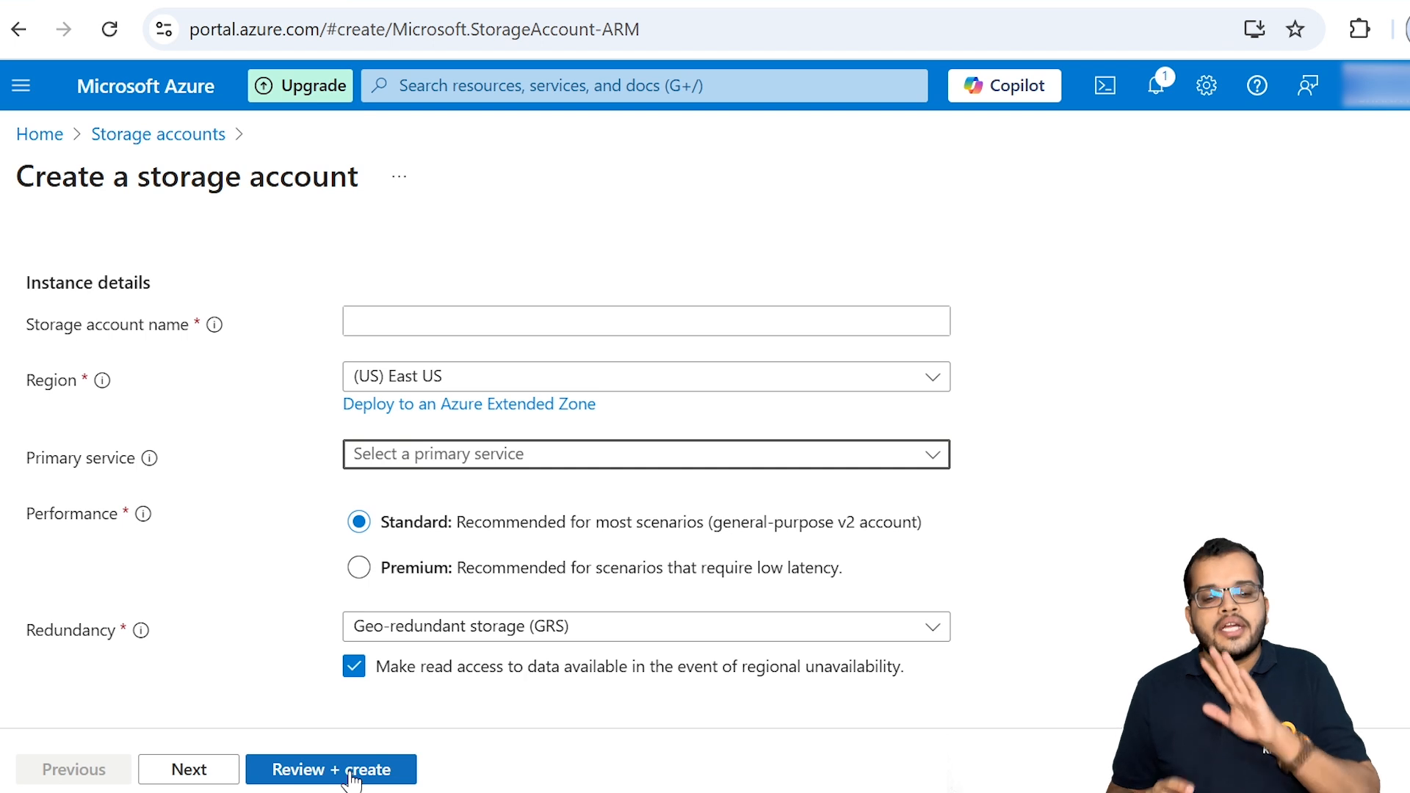
left_click(18, 138)
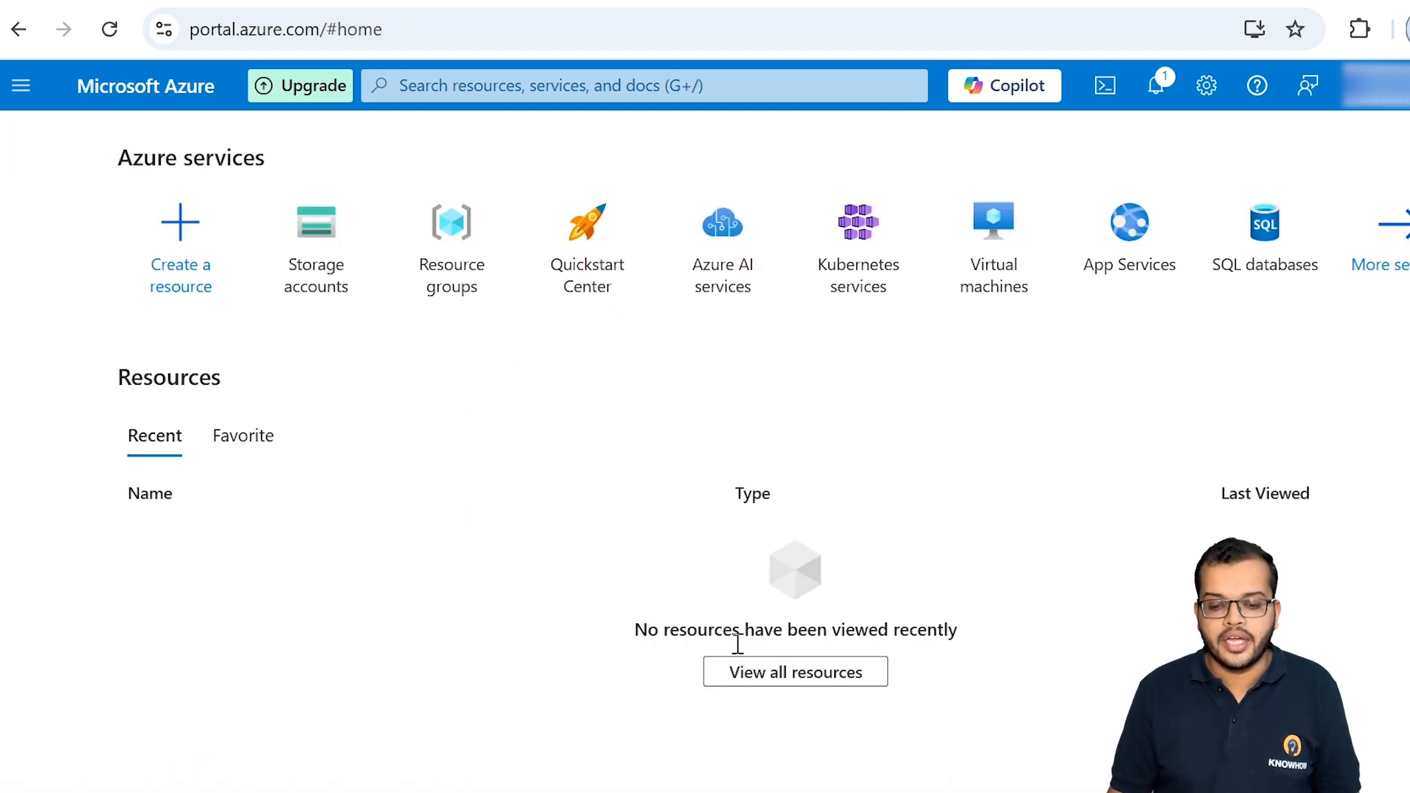
Step: List all resources, dismiss the introductory tips and open the knowhow123 storage account
left_click(784, 679)
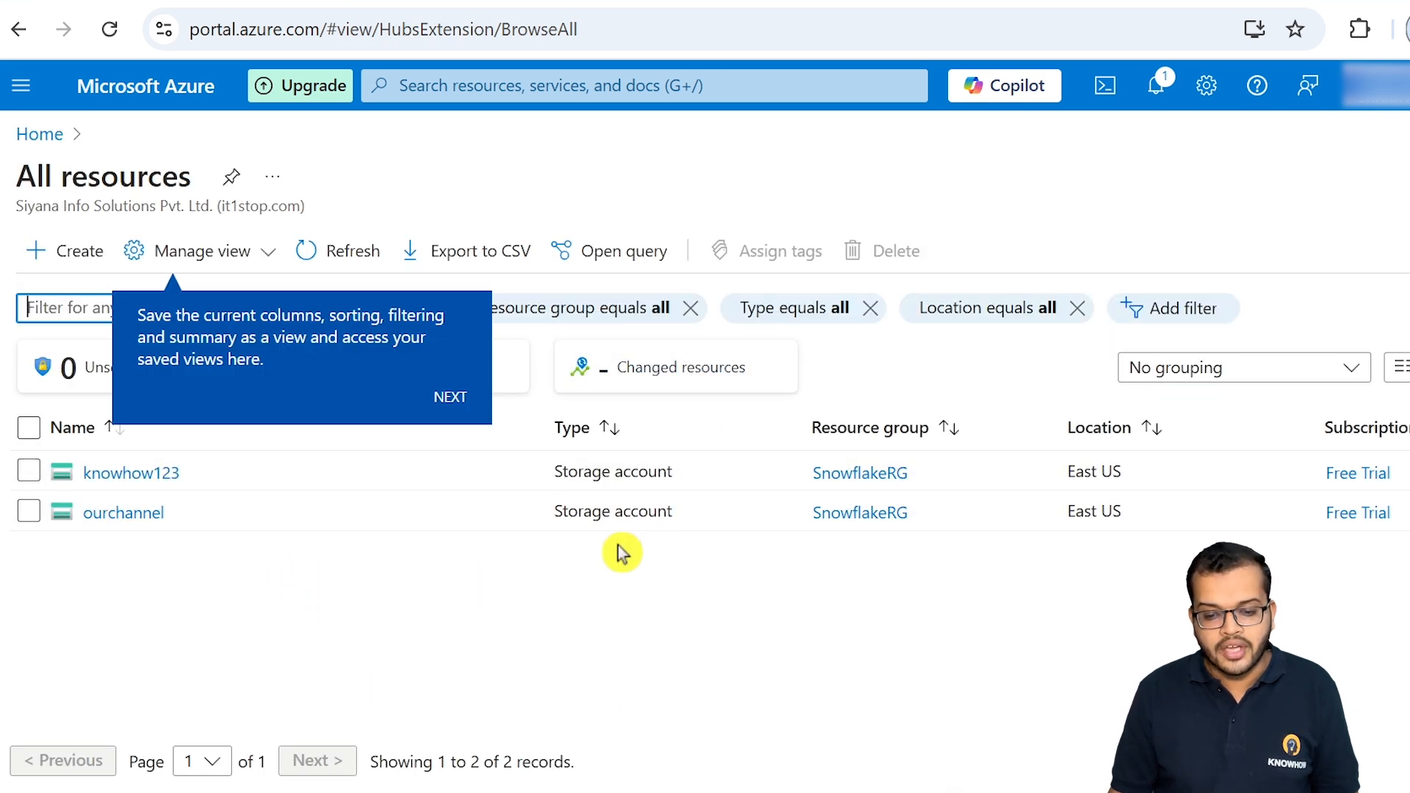
left_click(451, 398)
left_click(1405, 504)
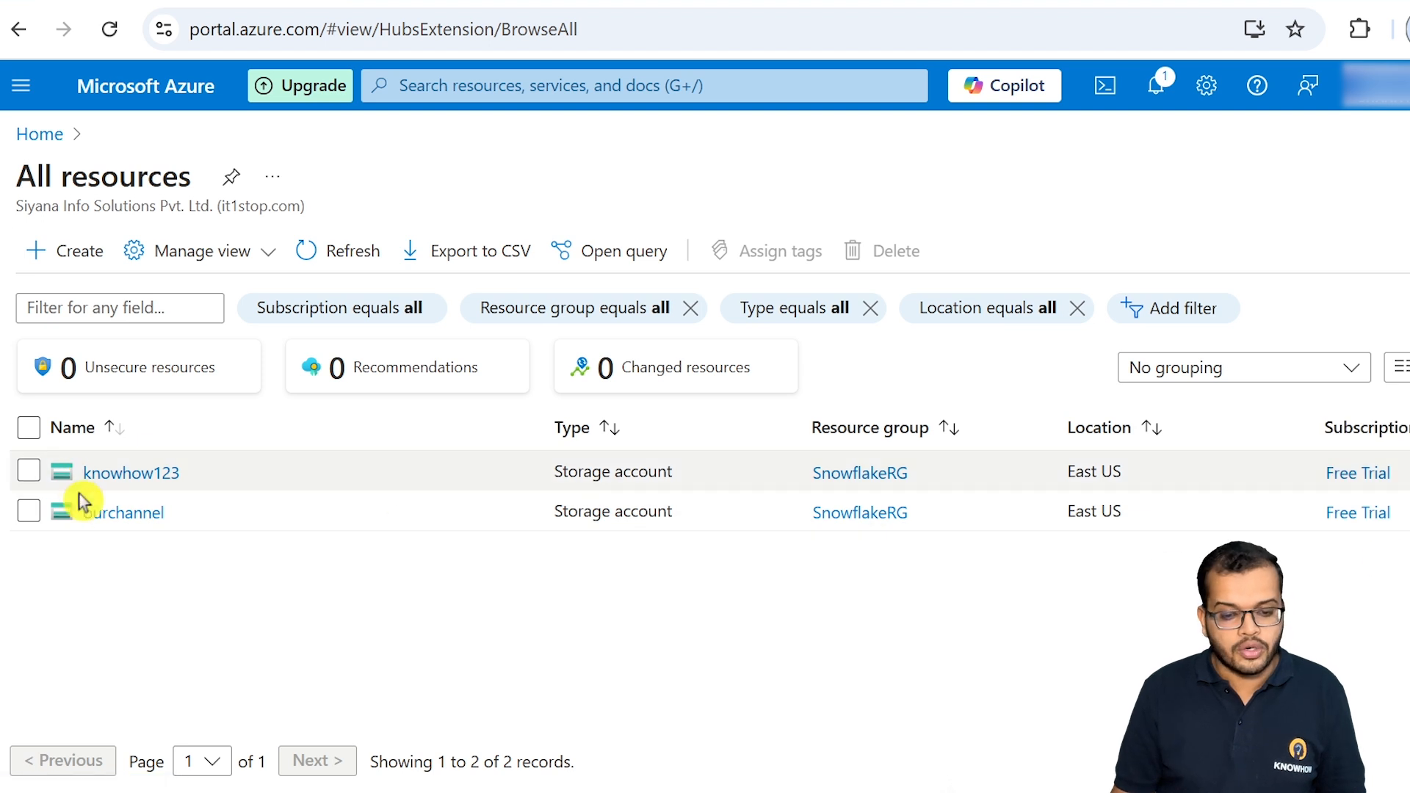
left_click(140, 477)
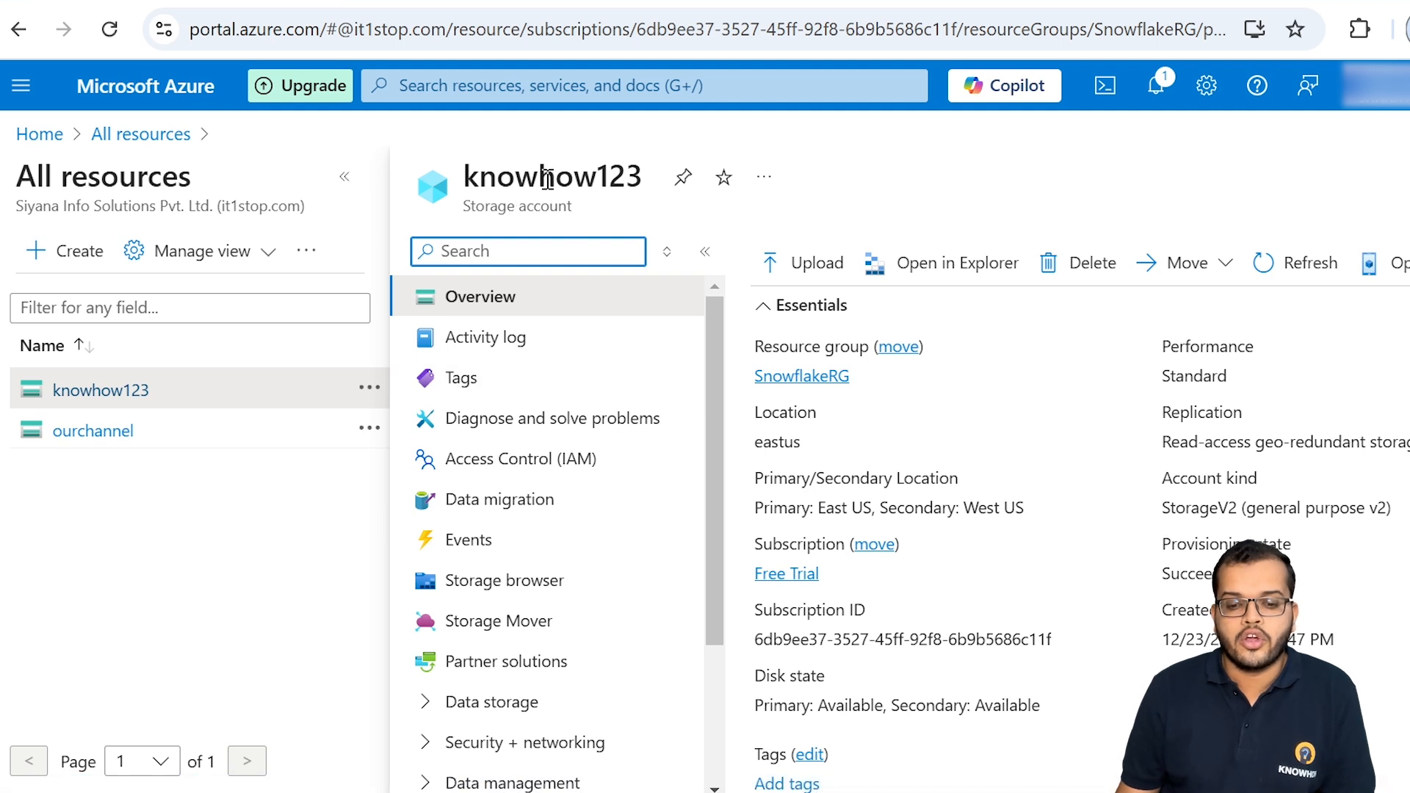
Step: Show the data storage containers of the knowhow123 storage account
scroll(554, 379, "down", 2)
left_click(430, 576)
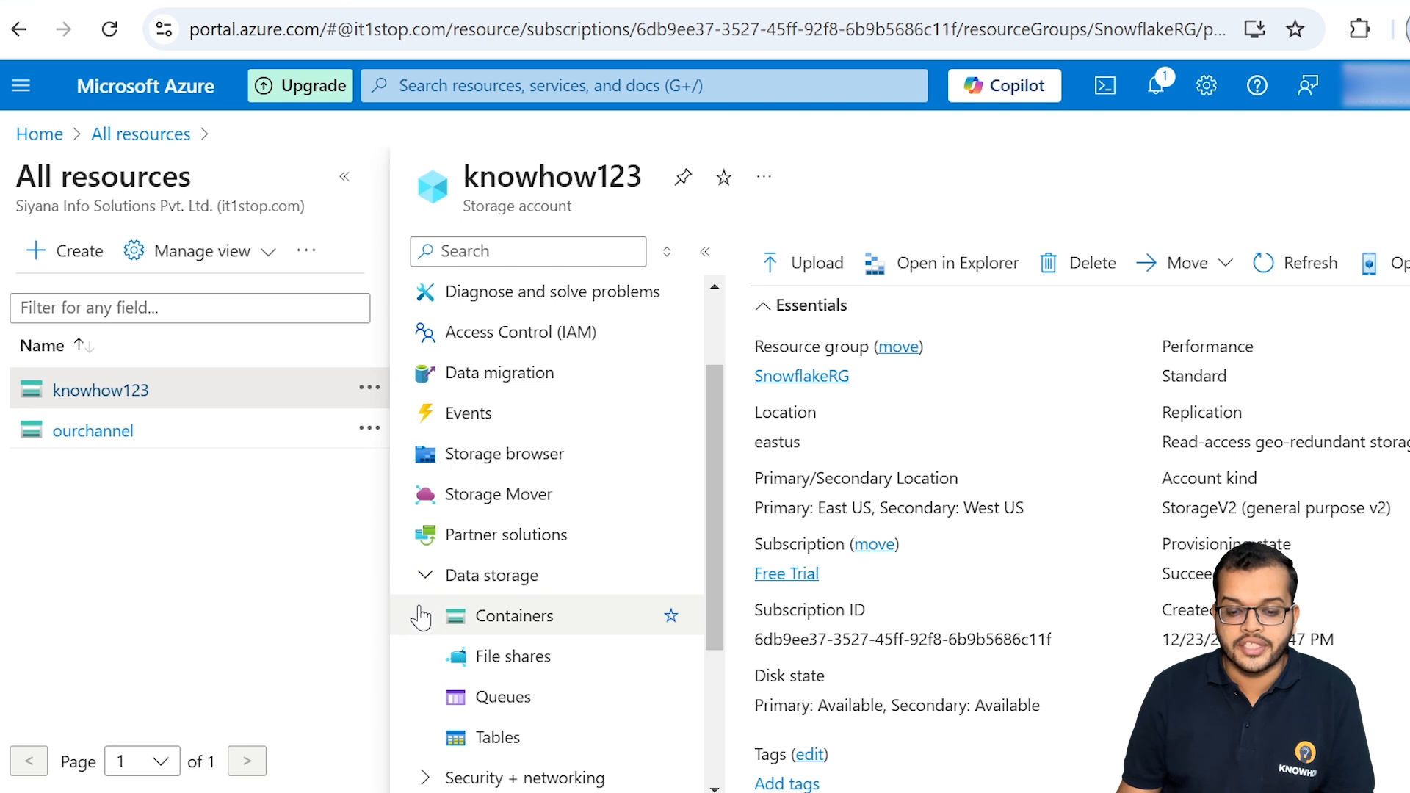
left_click(549, 619)
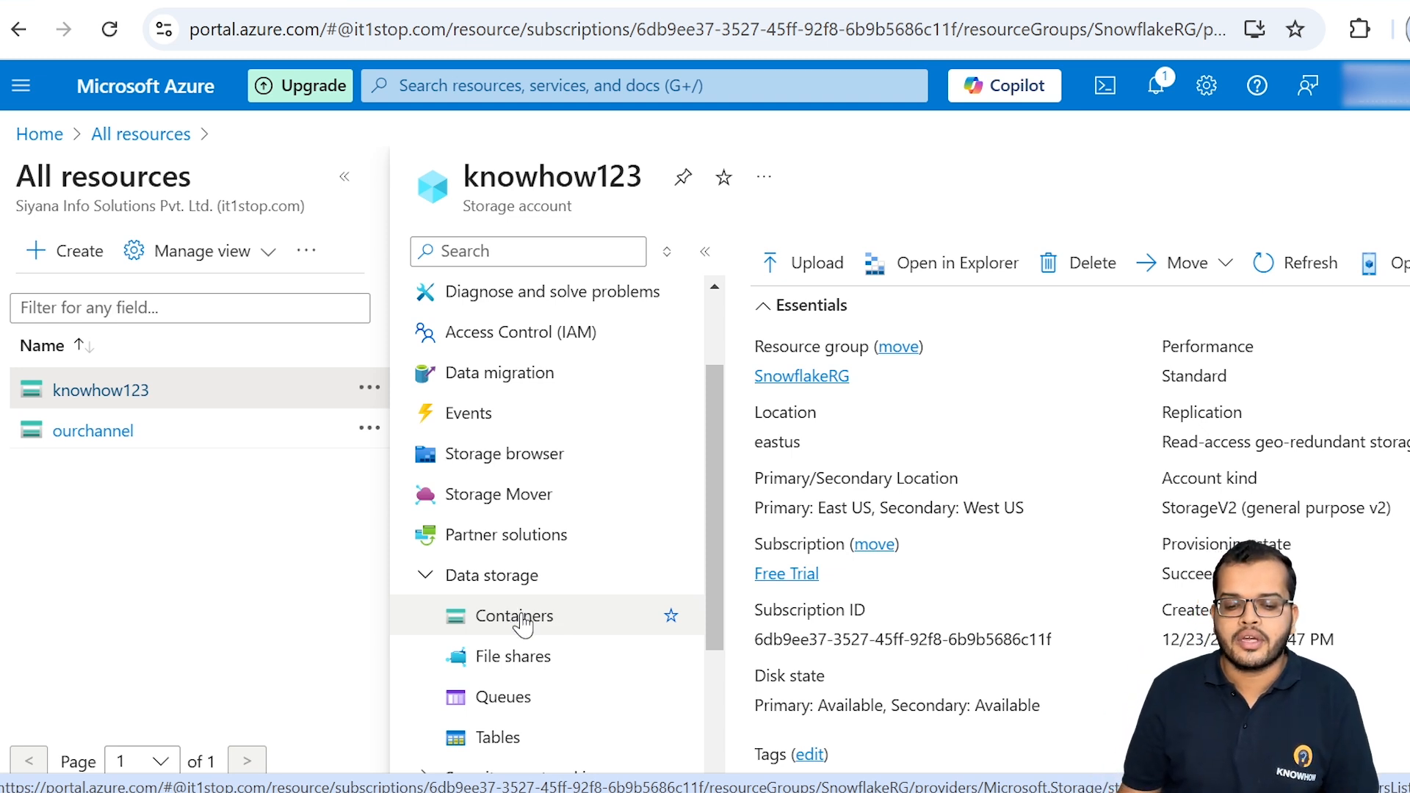
left_click(523, 621)
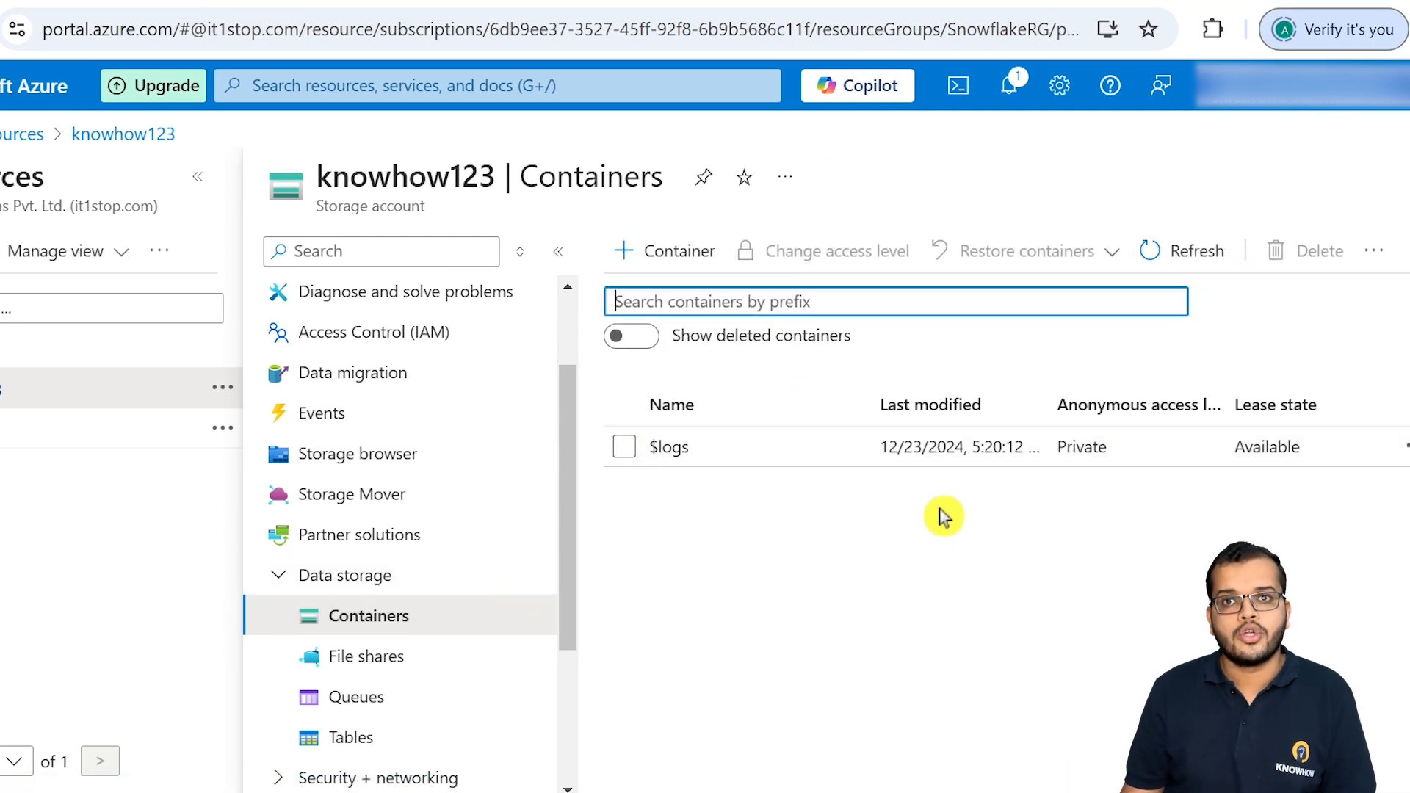
Step: Create a new container named excel in the knowhow123 storage account
left_click(659, 252)
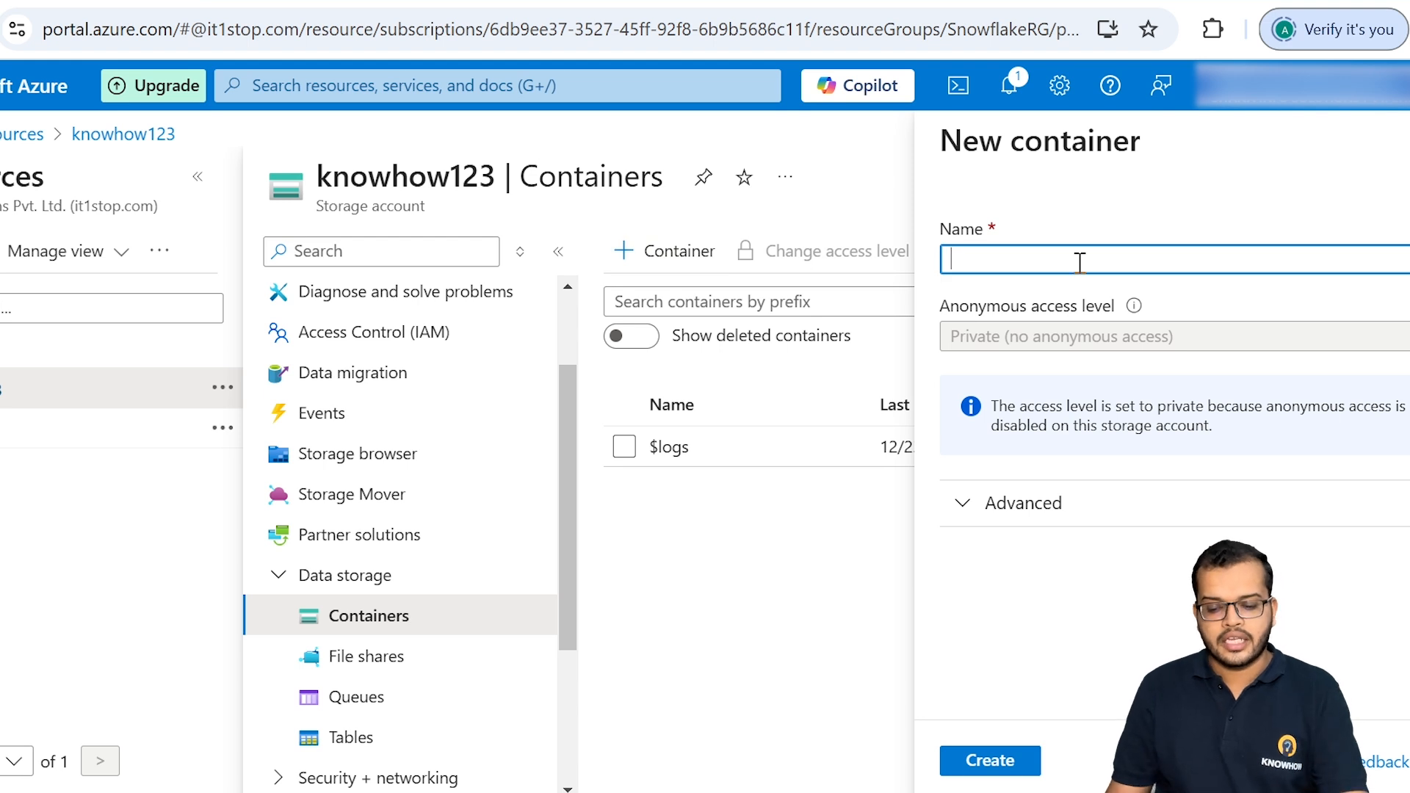
type("powerbi")
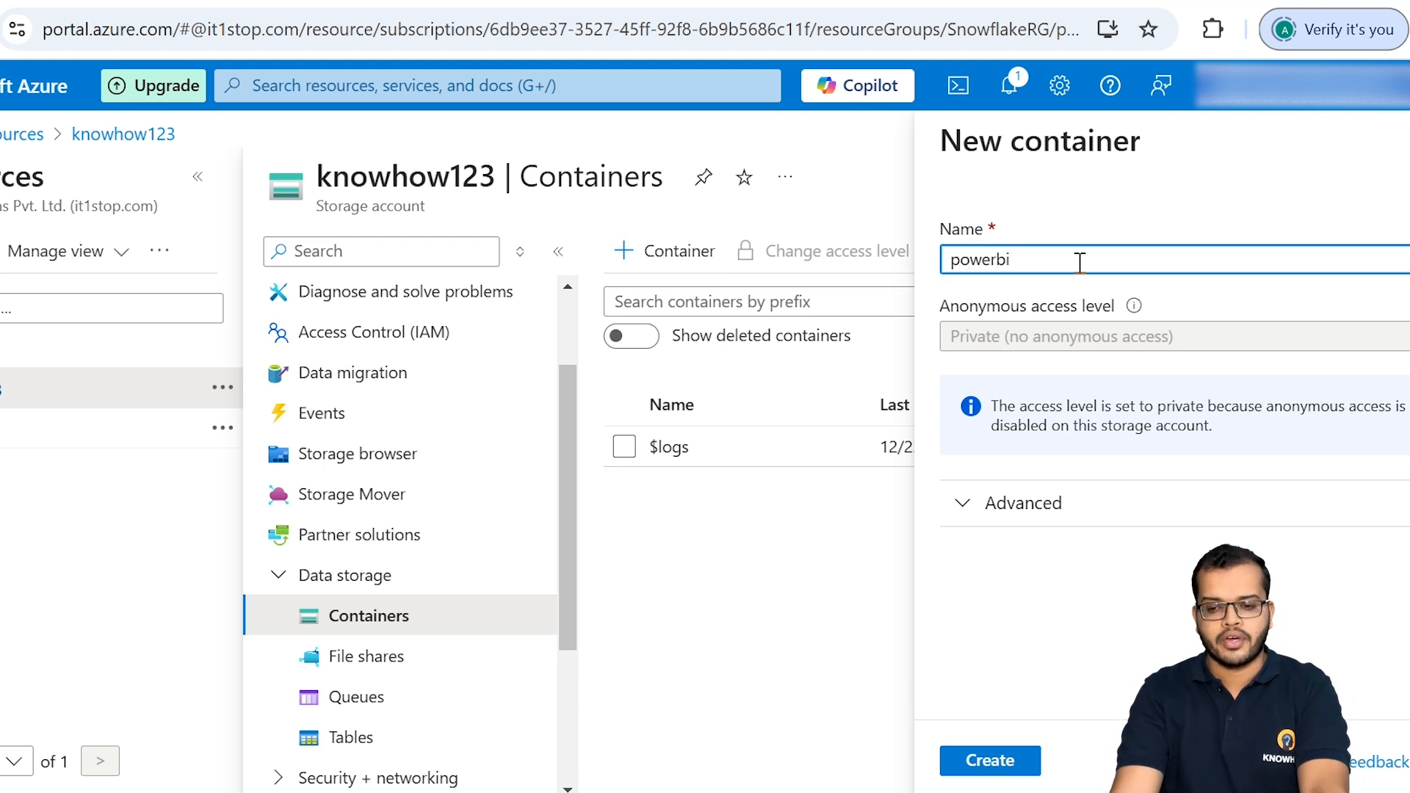
key("BackSpace")
key("BackSpace")
key("BackSpace")
key("BackSpace")
key("BackSpace")
key("BackSpace")
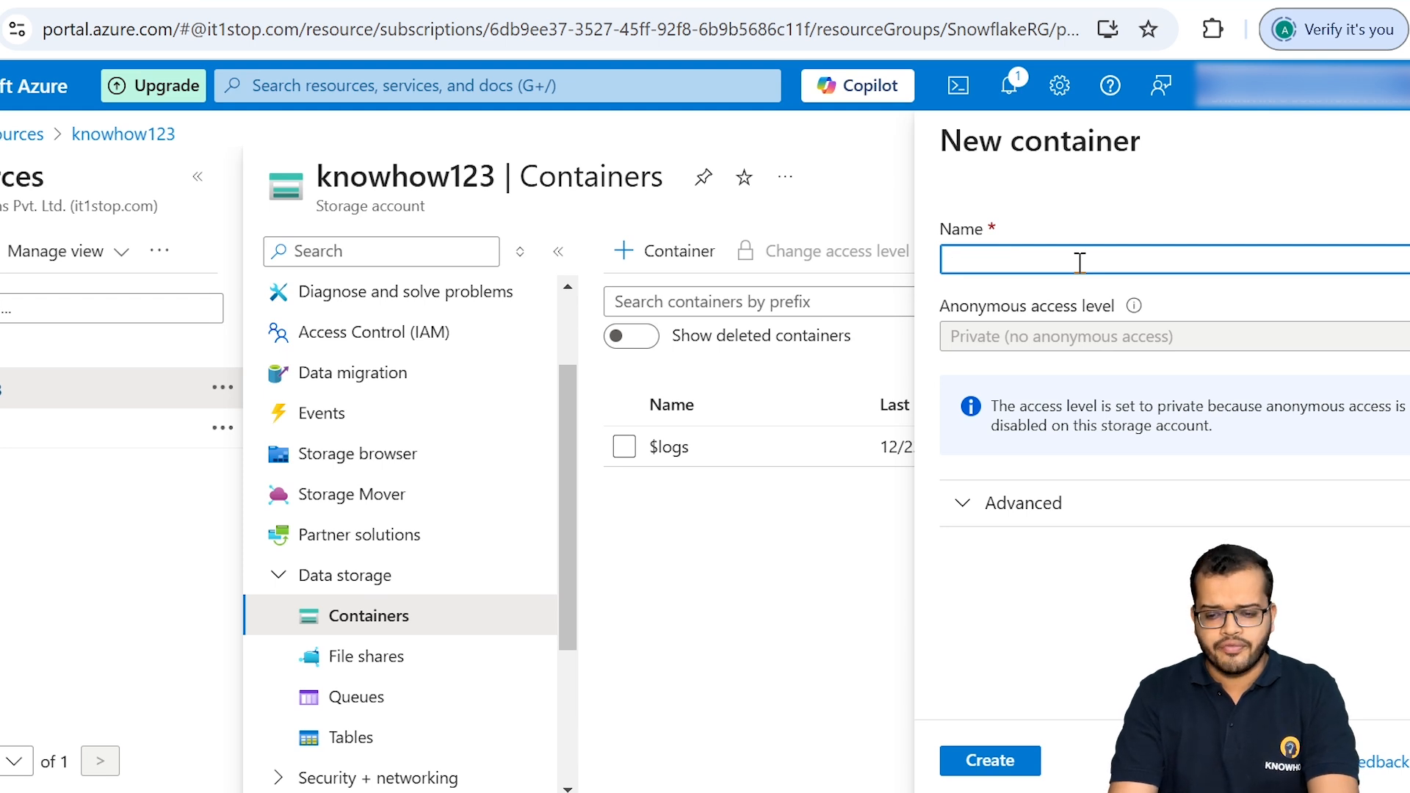
type("excel")
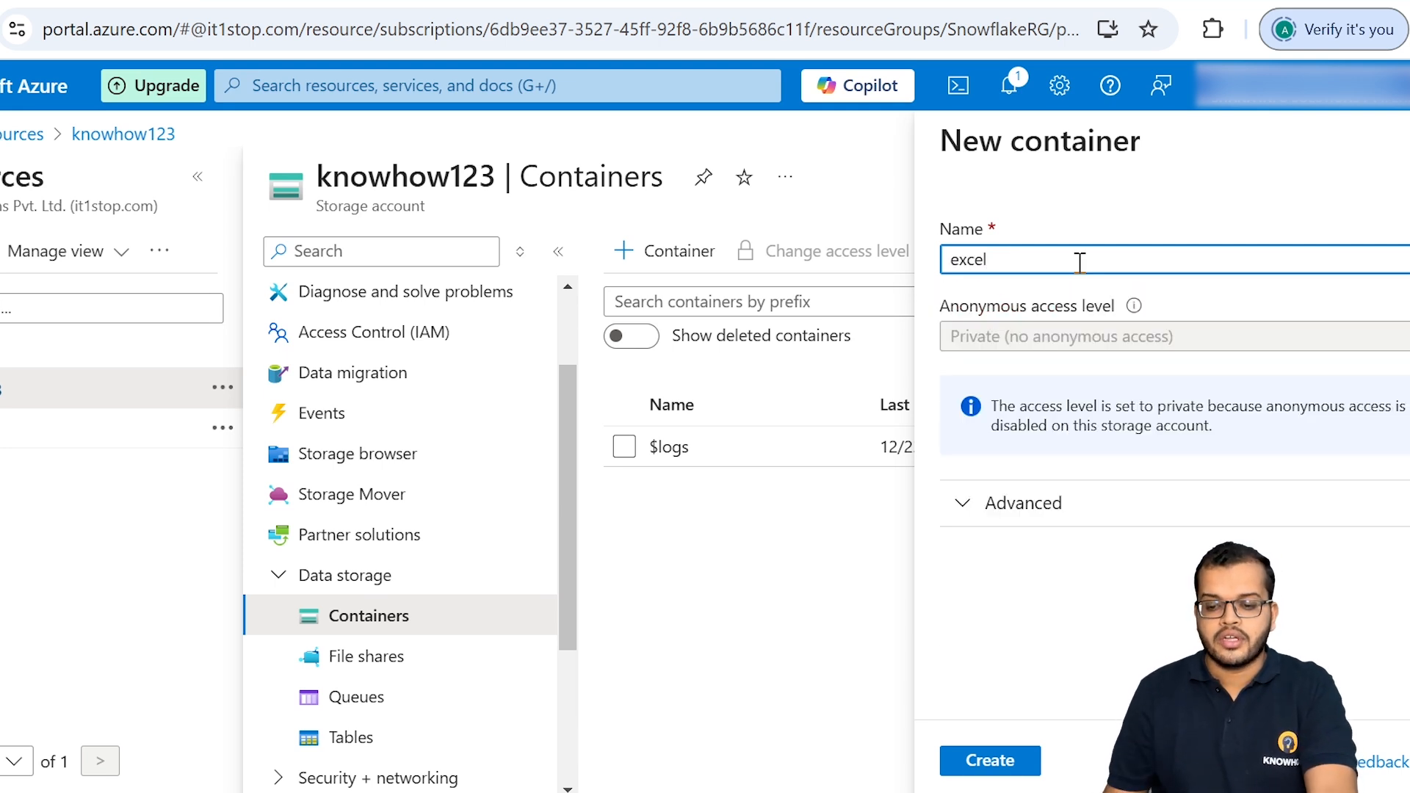
left_click(1007, 763)
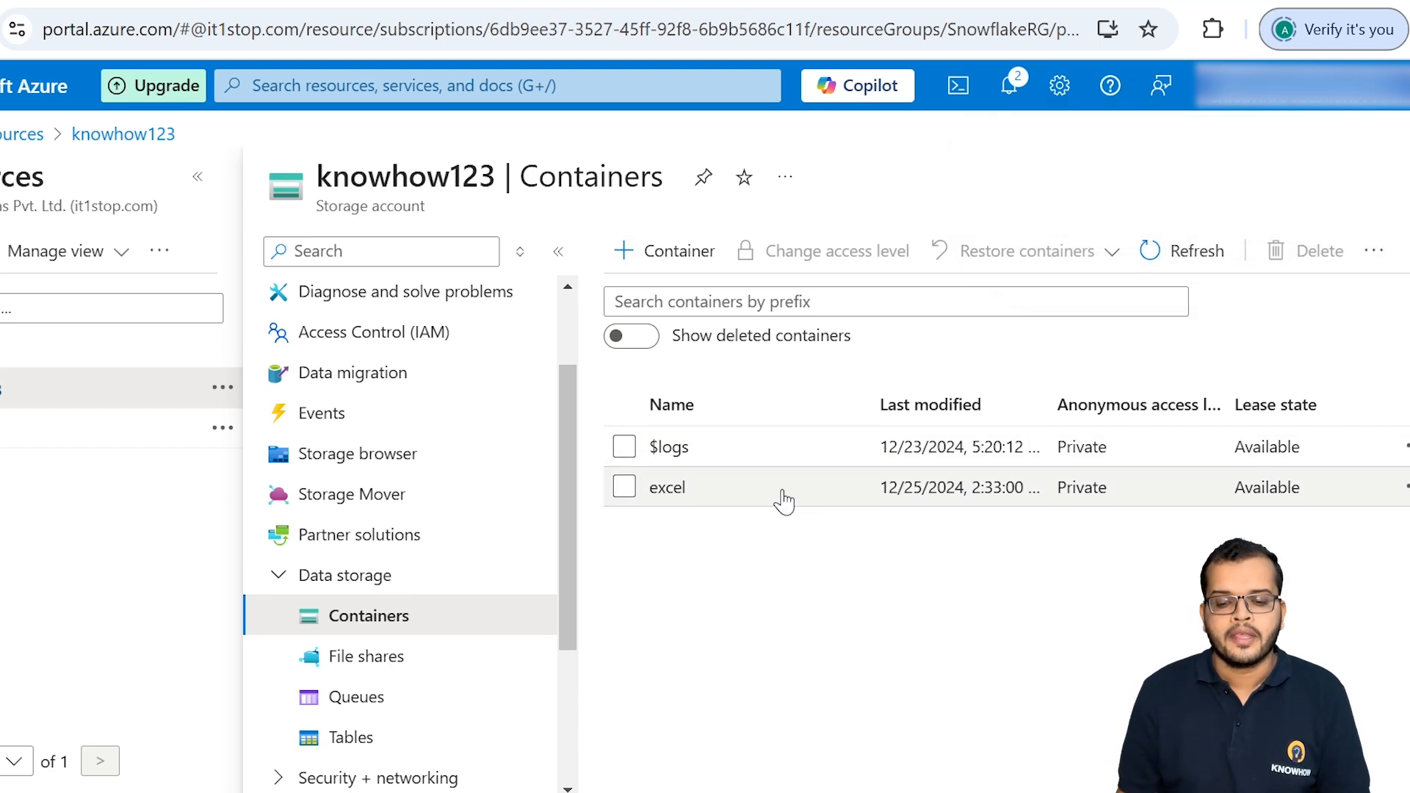
Step: Upload the file Sample - Superstore.xlsx from the Datasets folder into the excel container
left_click(678, 489)
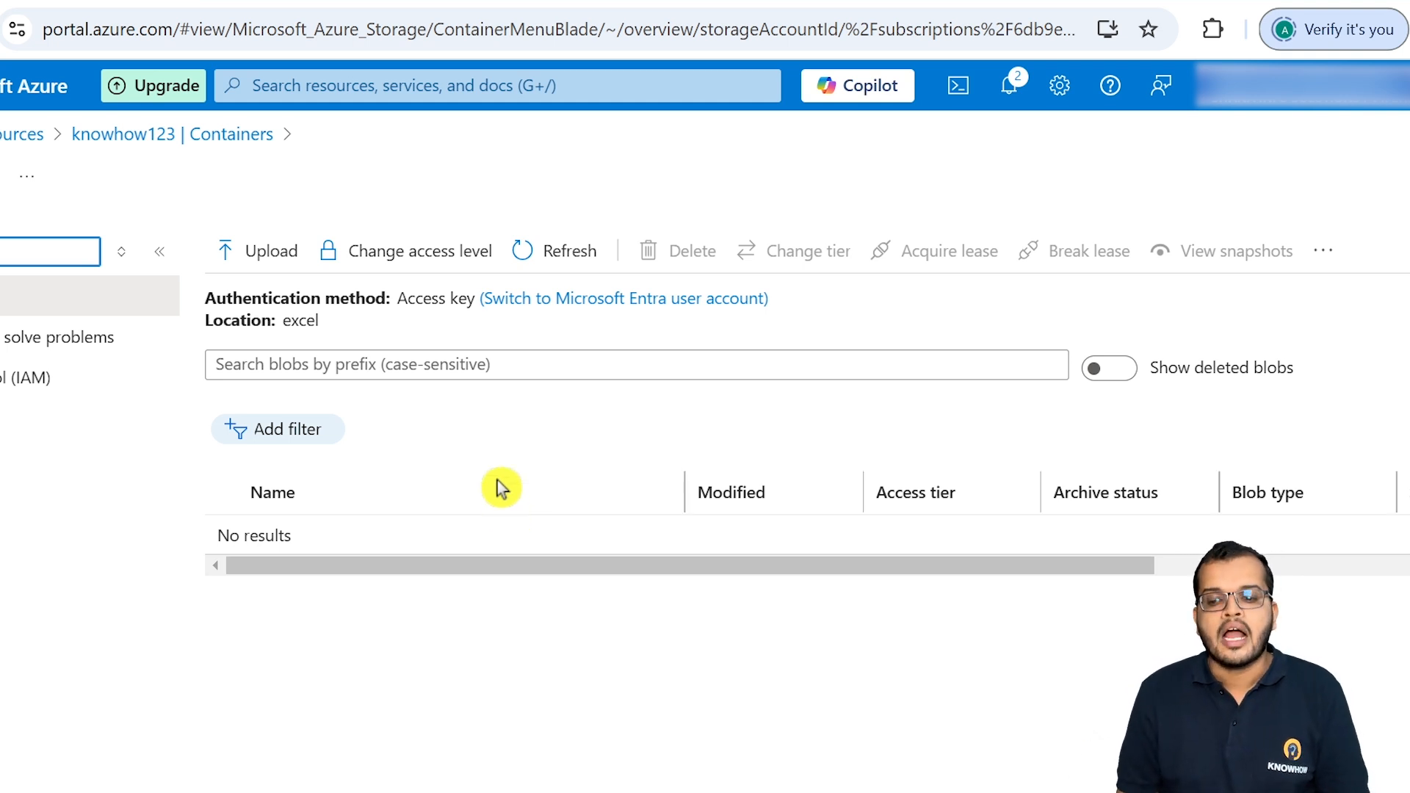
left_click(270, 253)
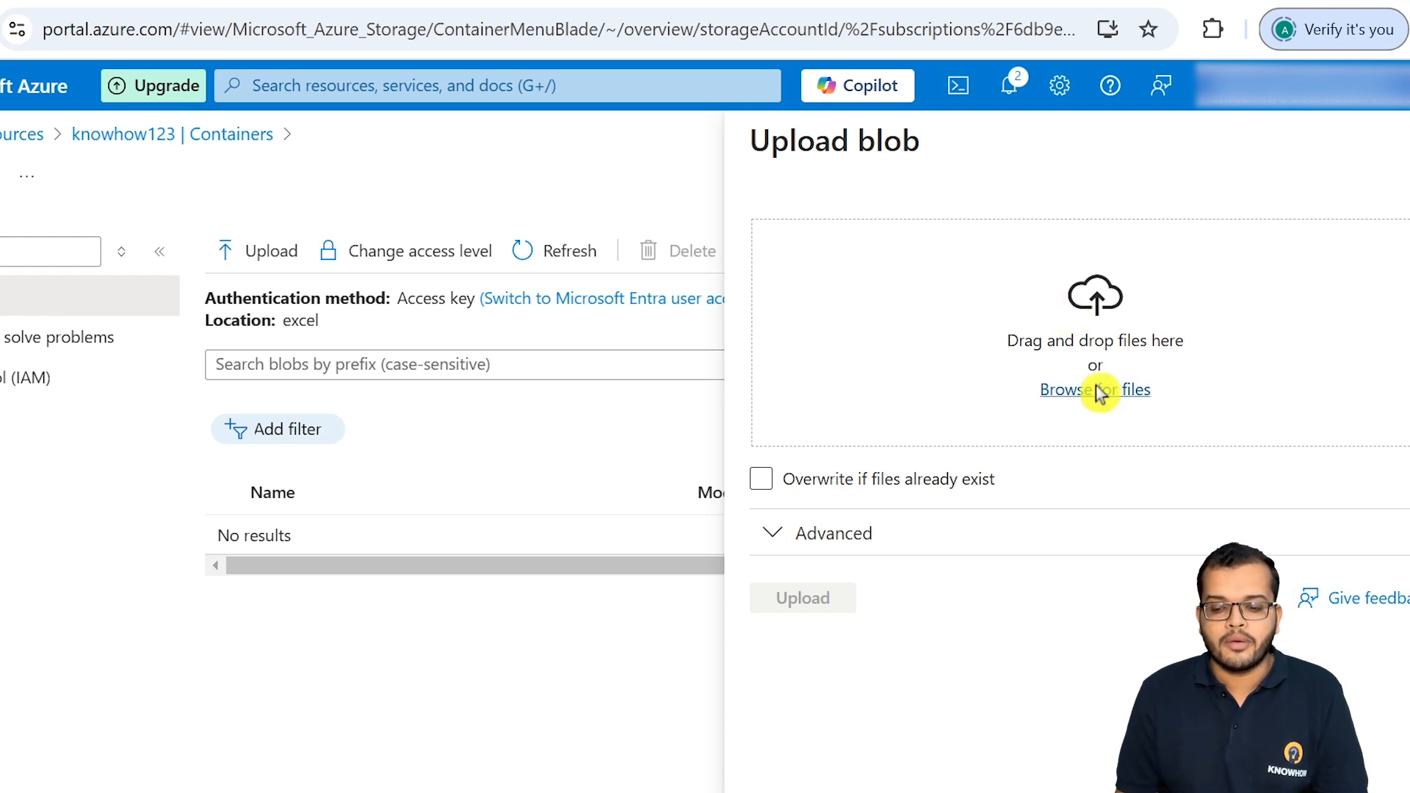
left_click(1065, 391)
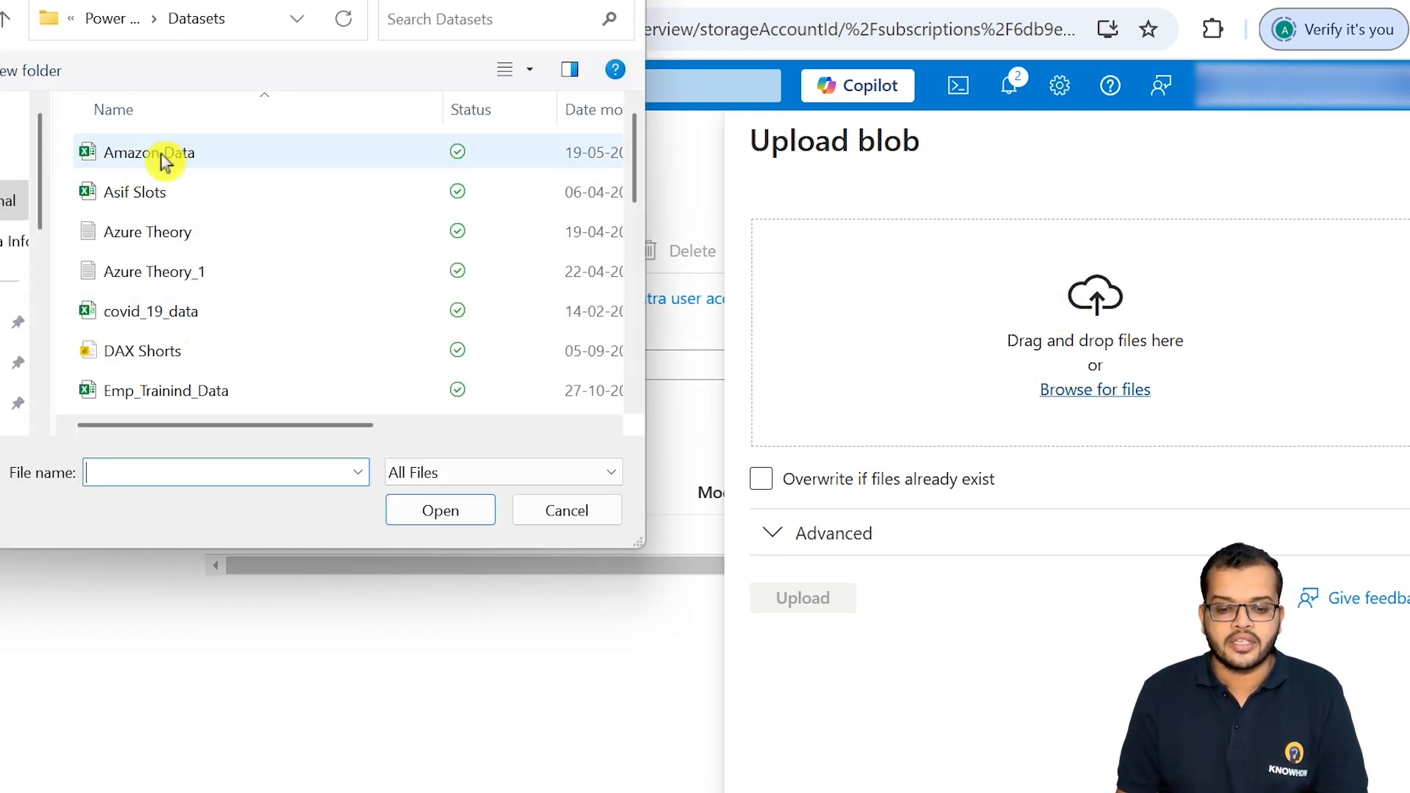
scroll(250, 316, "down", 5)
left_click(227, 356)
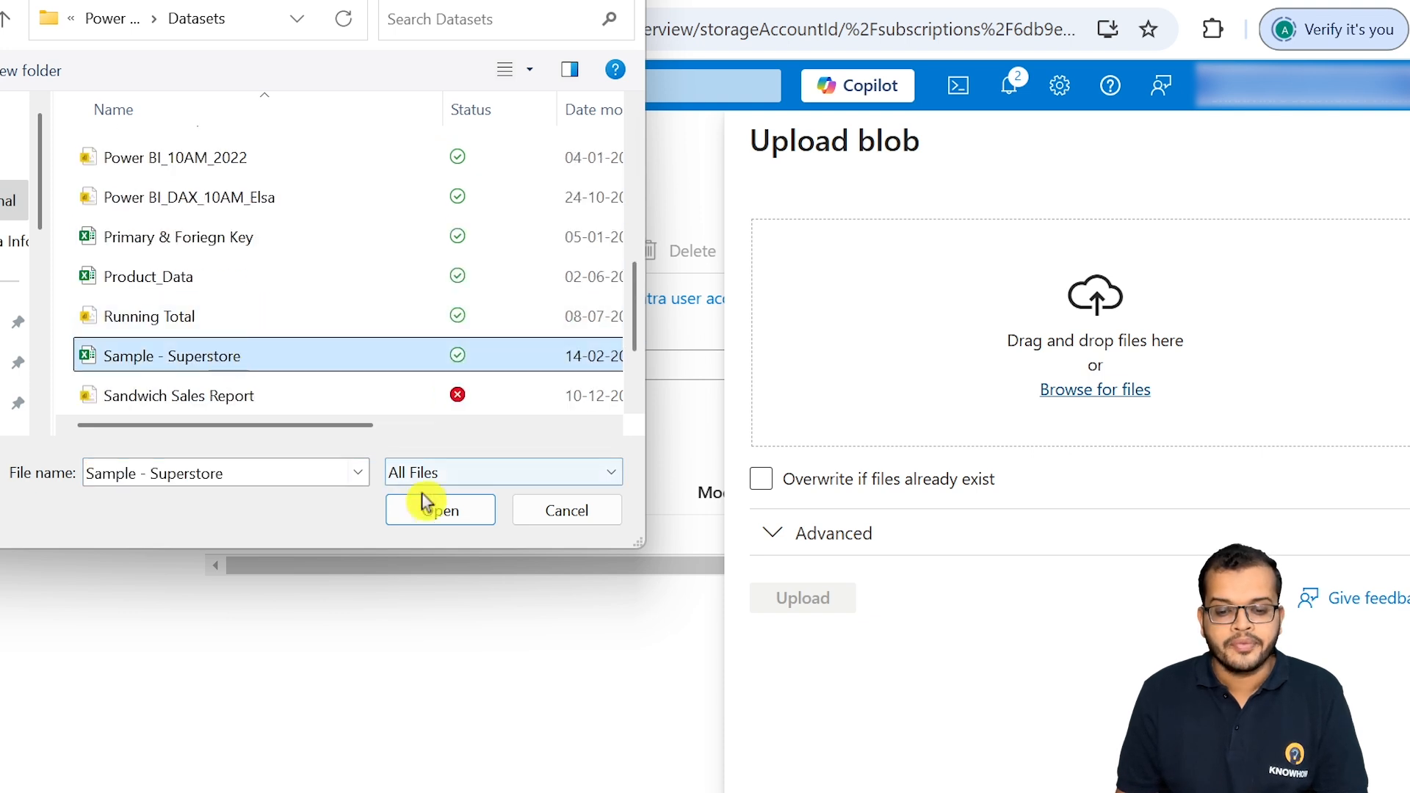
left_click(440, 511)
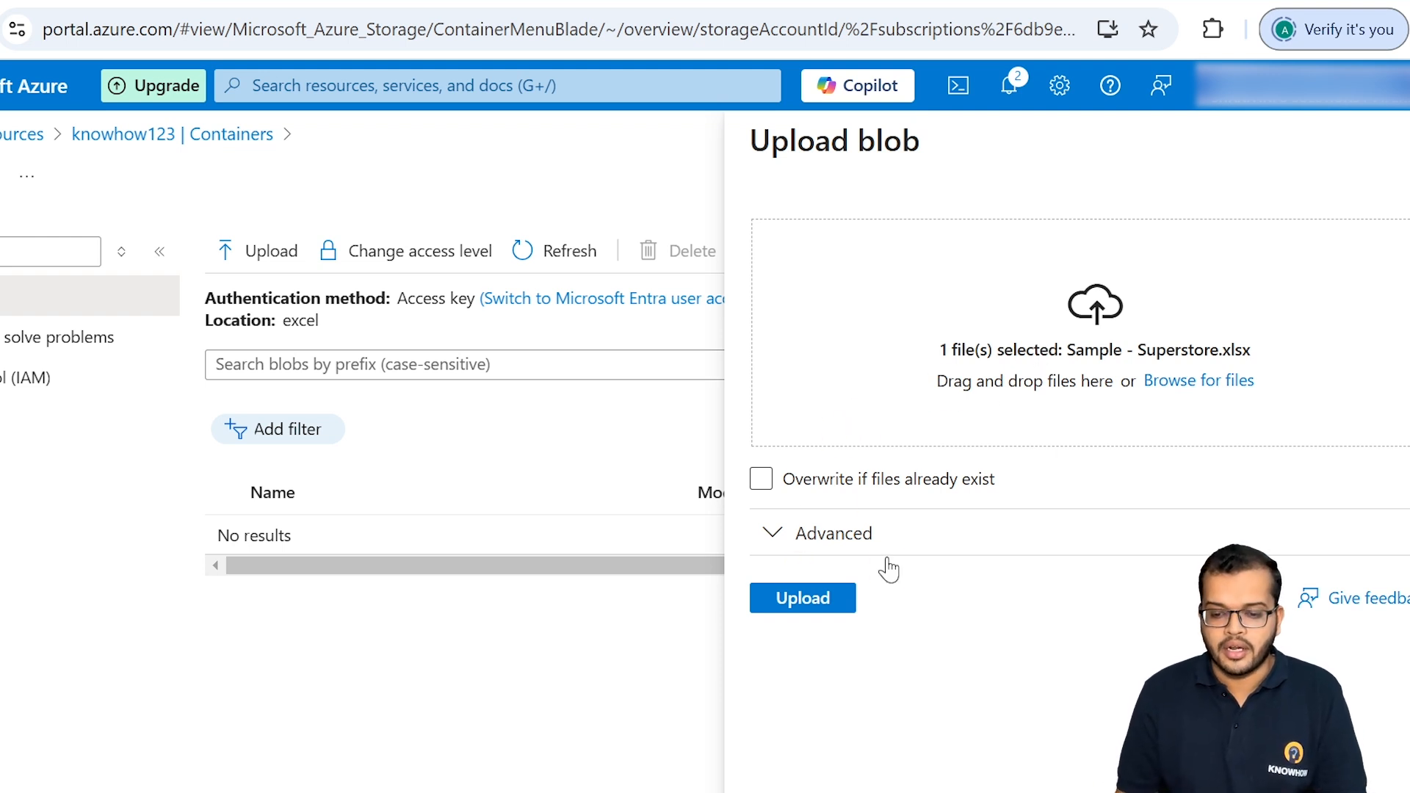
left_click(810, 605)
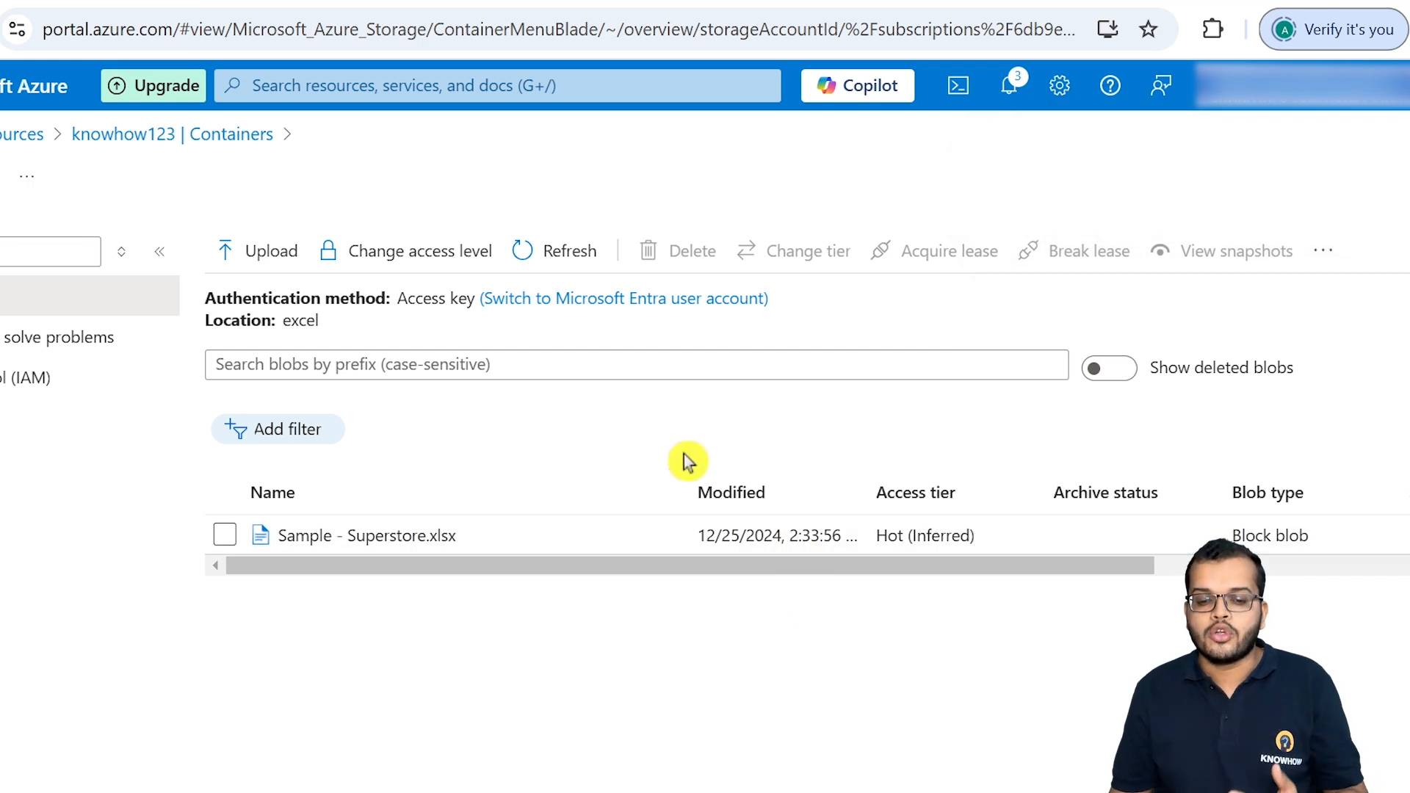
Step: Upload the file covid_19_data.csv from the Datasets folder into the excel container
left_click(279, 251)
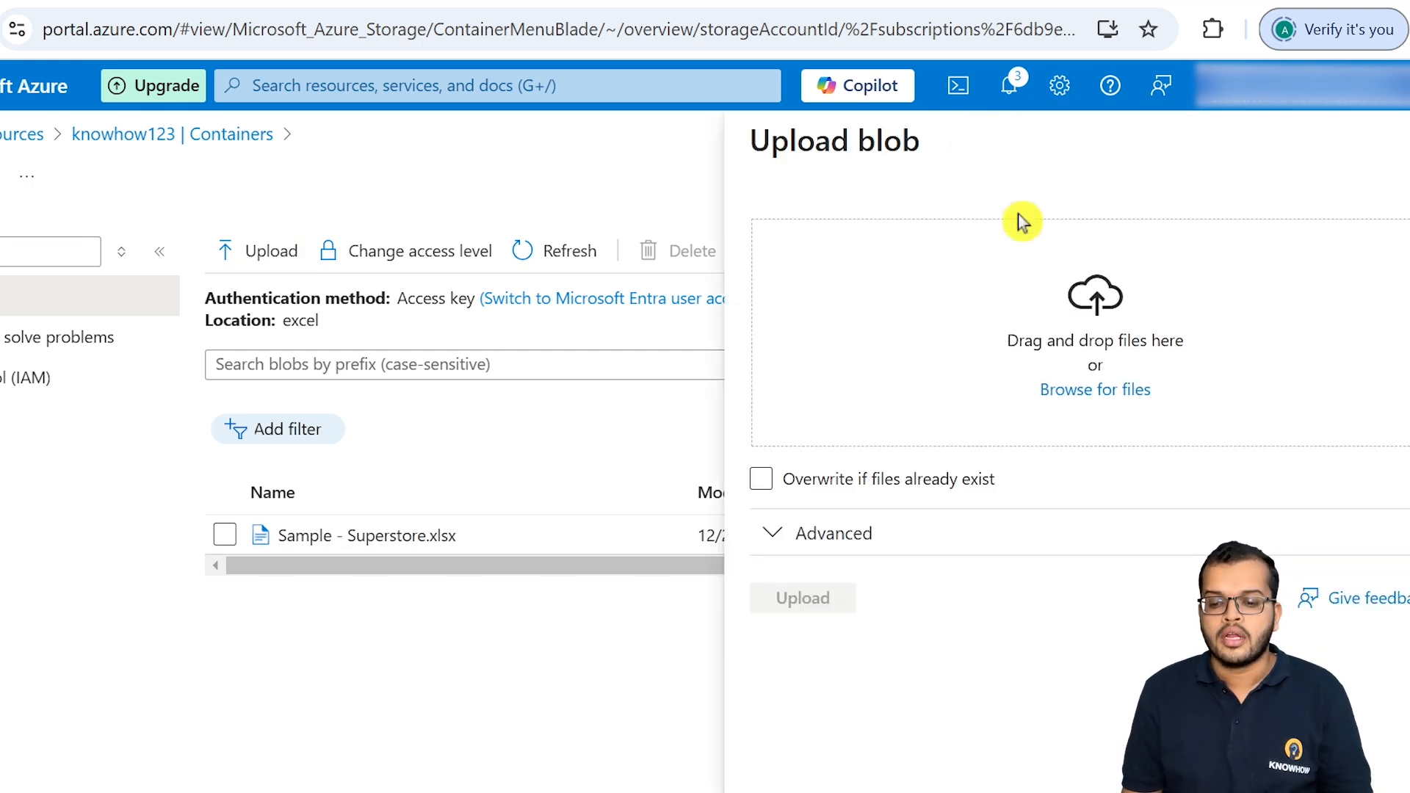
left_click(1095, 392)
scroll(179, 245, "down", 1)
scroll(180, 285, "up", 1)
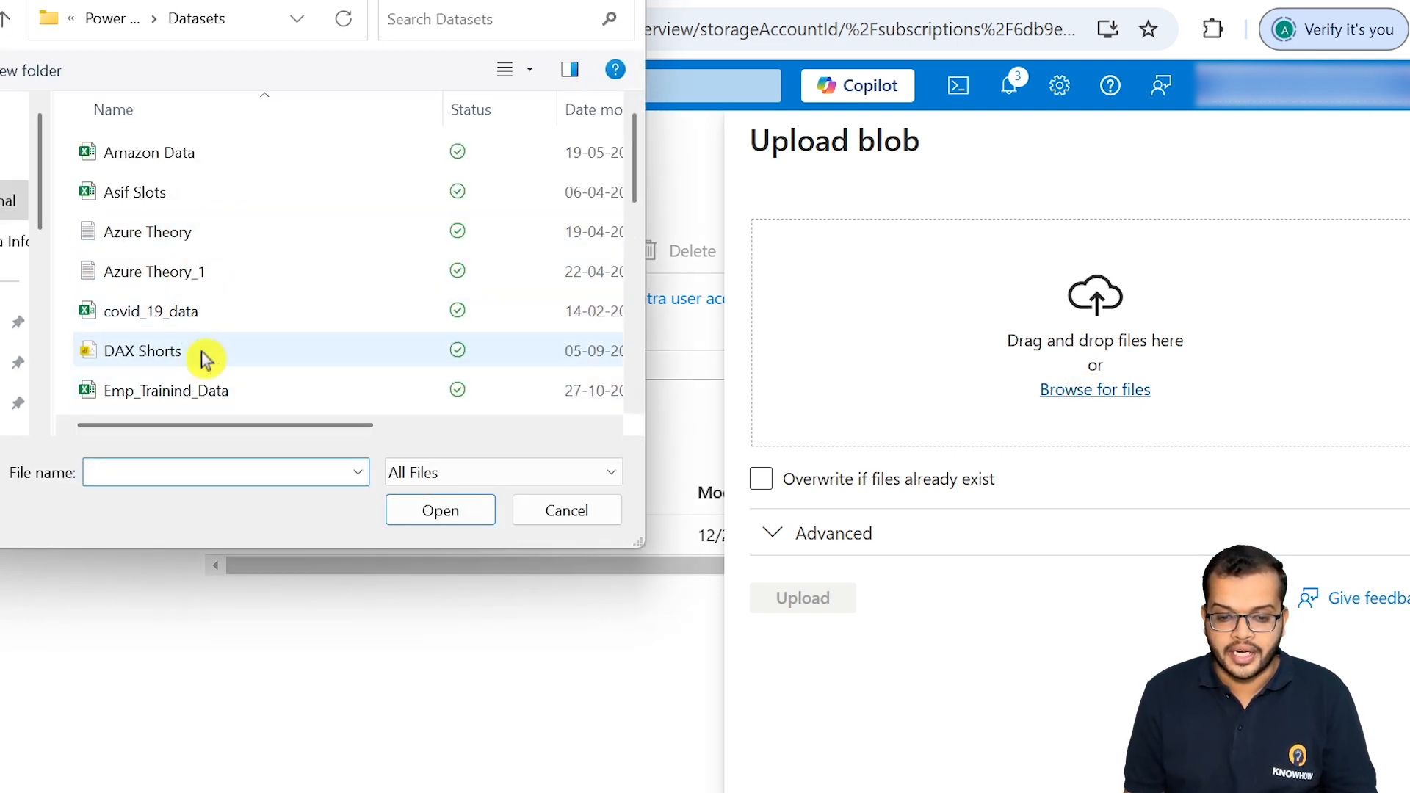
left_click(205, 311)
left_click(433, 518)
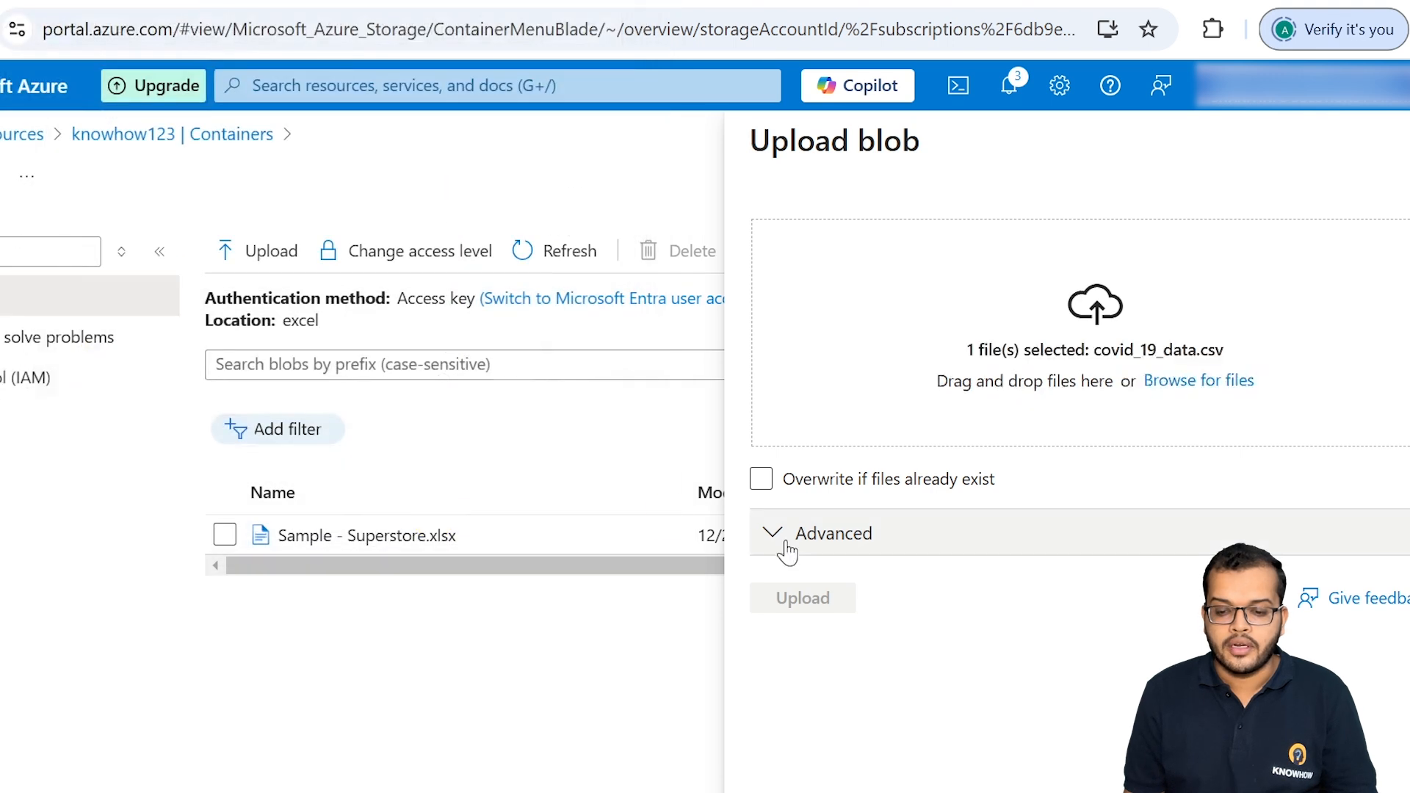
left_click(799, 619)
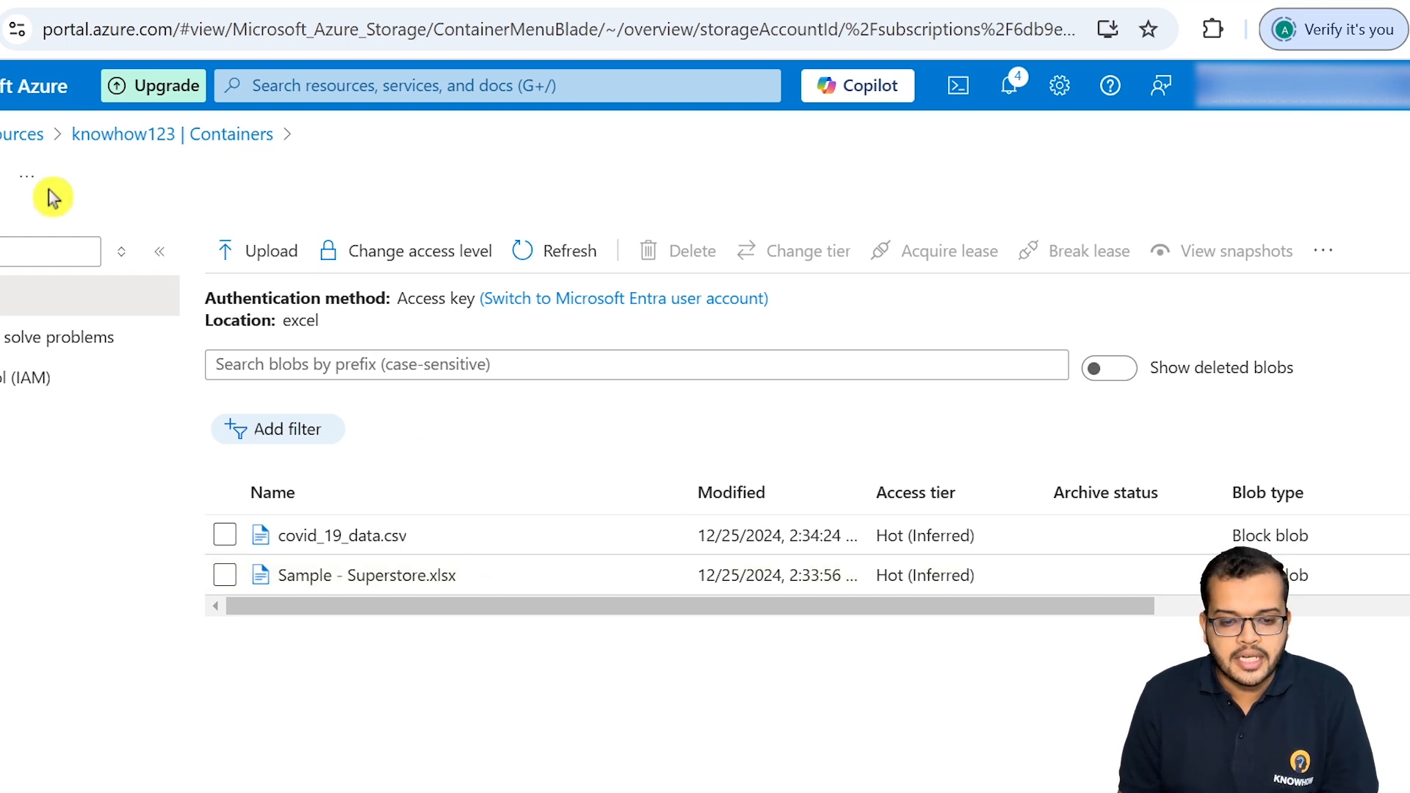
Step: Reopen the excel container from the container list, examine the properties of Sample - Superstore.xlsx and close them
left_click(108, 136)
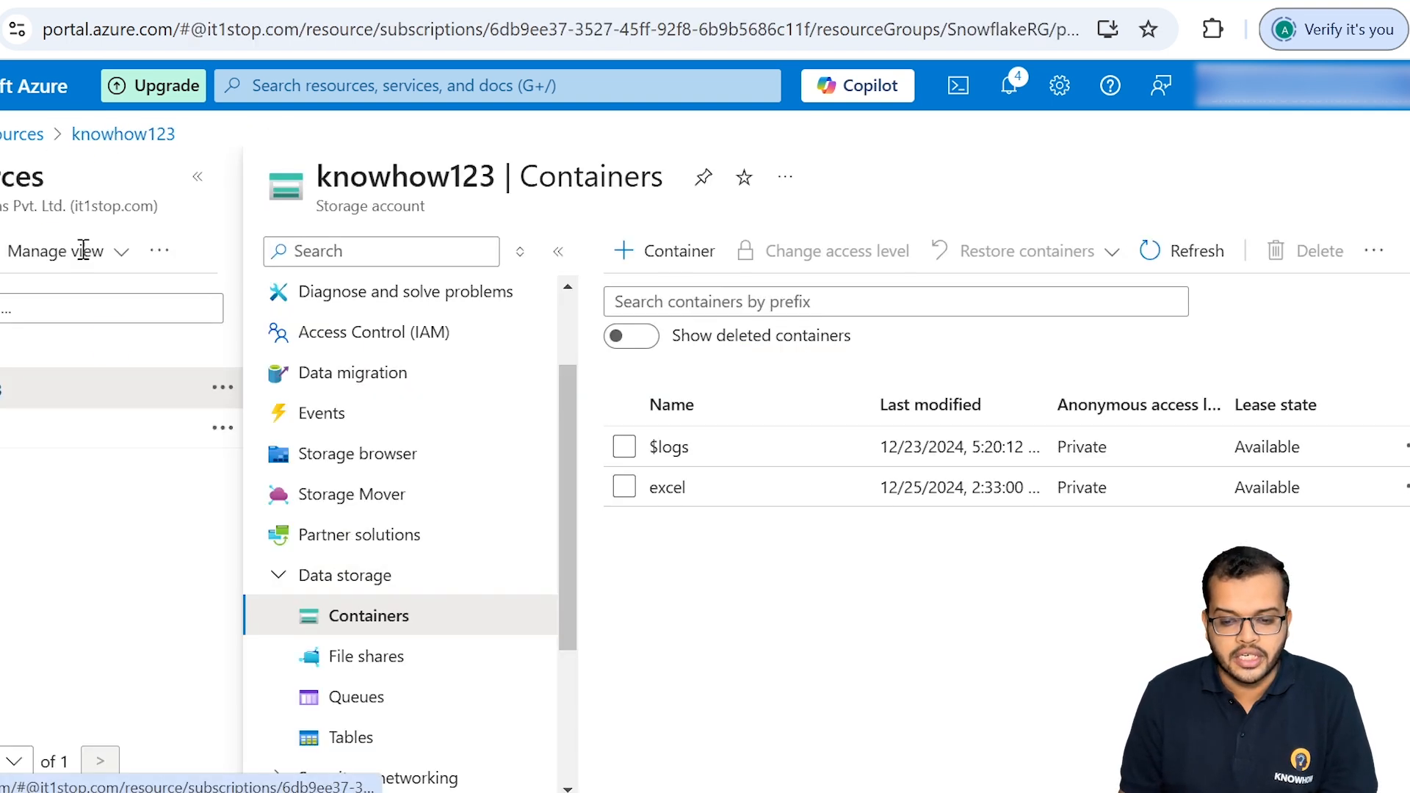
left_click(669, 502)
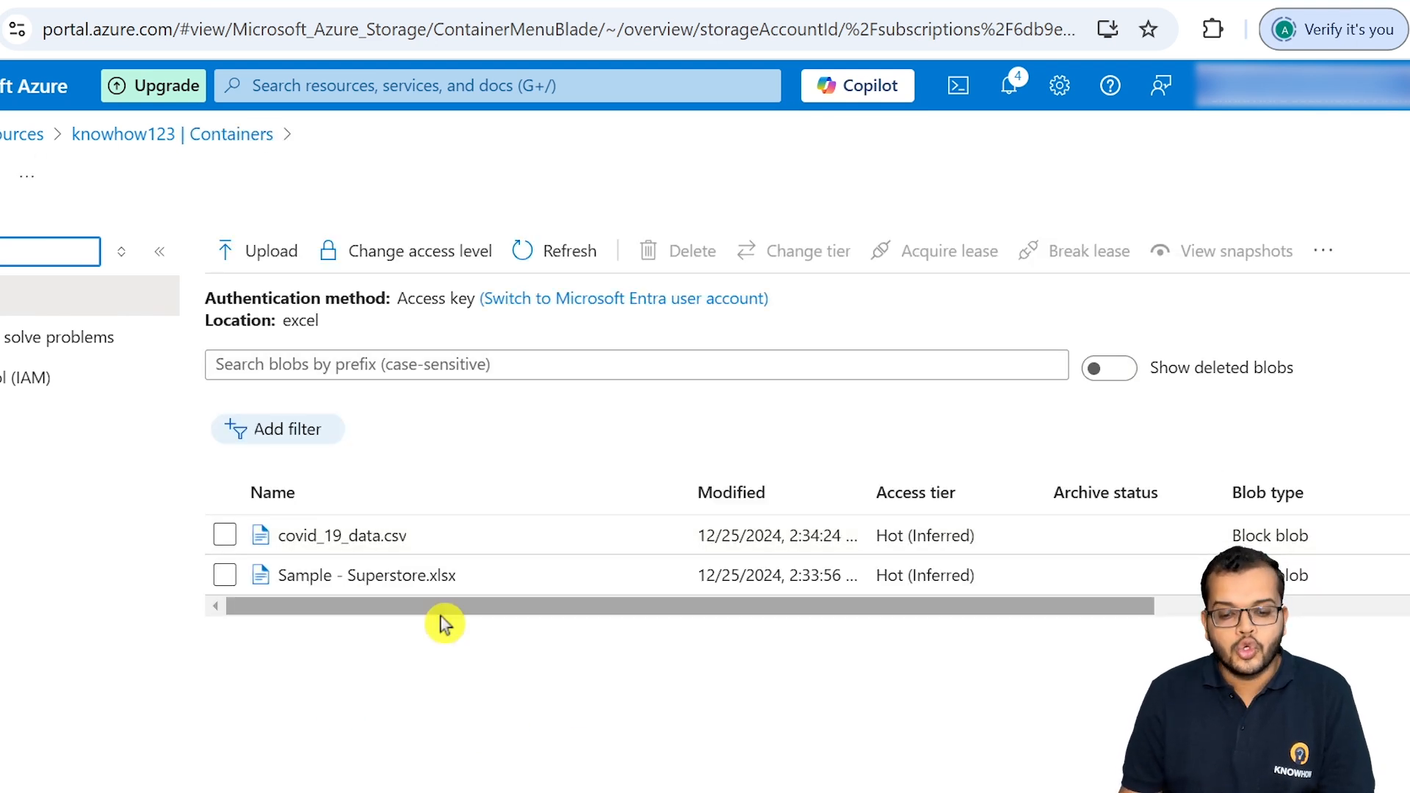
left_click(426, 577)
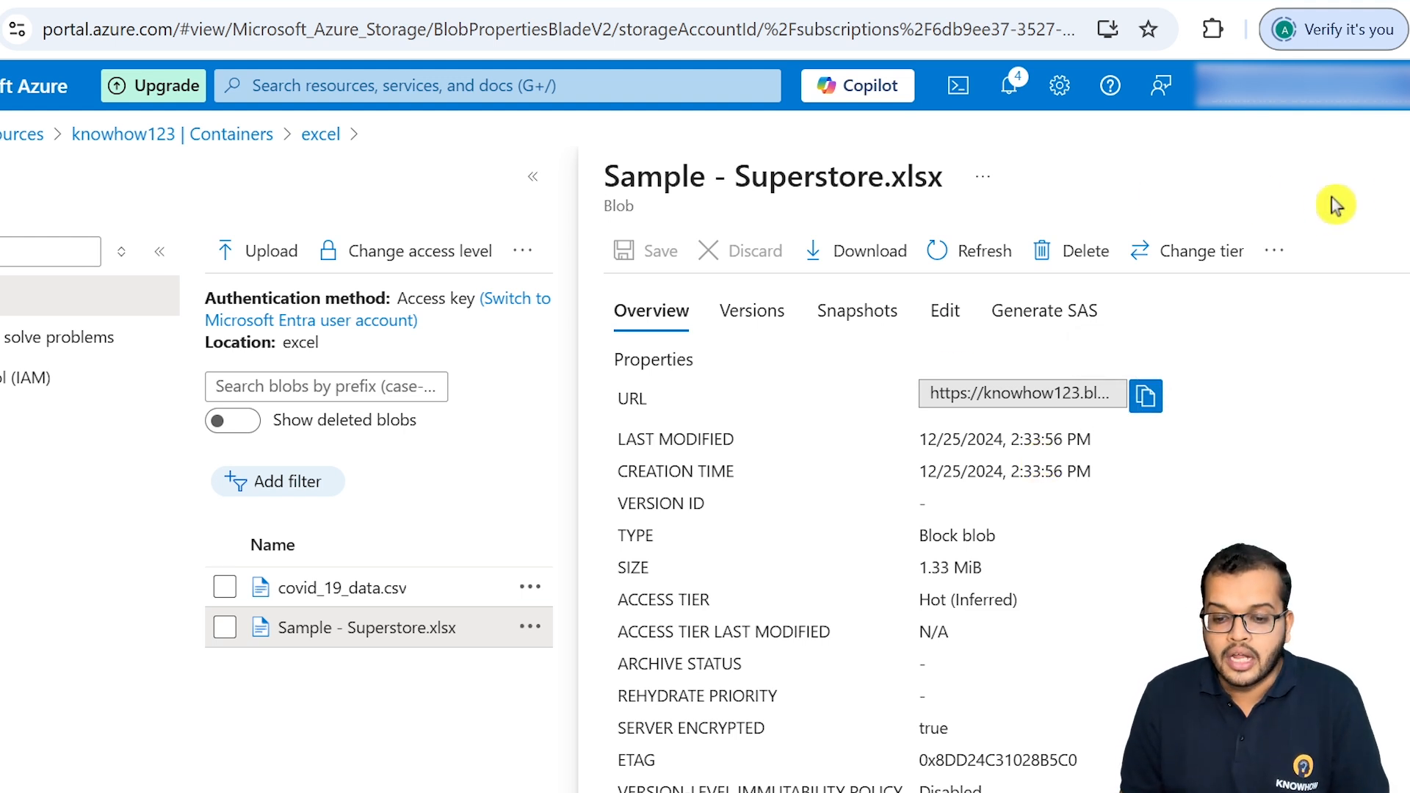
left_click(1404, 176)
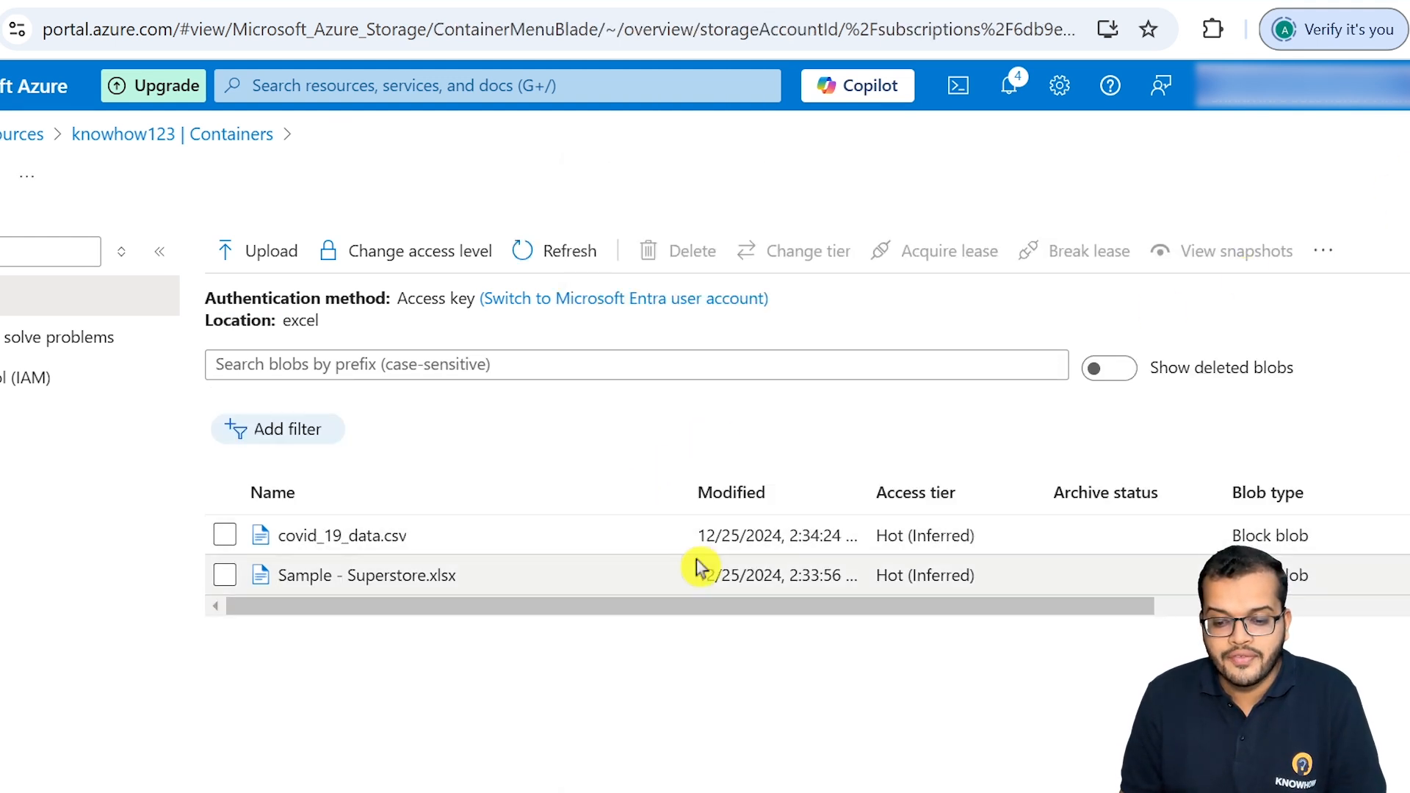